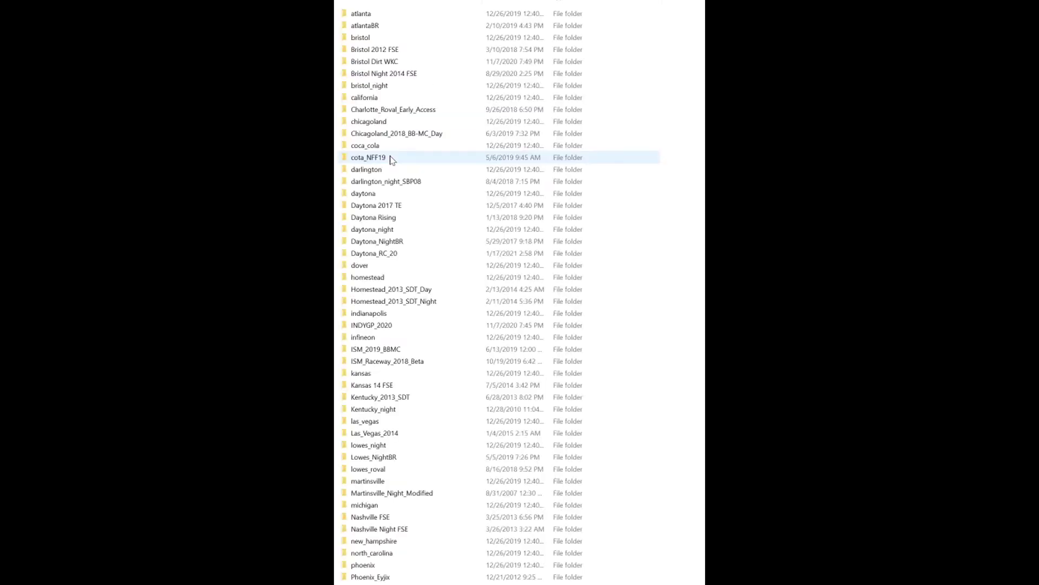
scroll(620, 372, "down", 1)
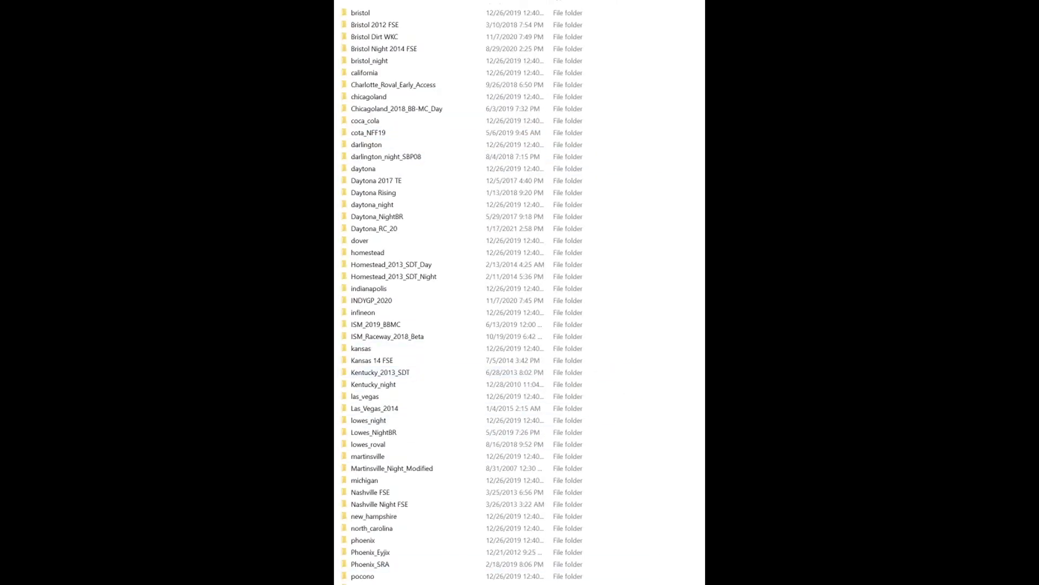
scroll(448, 553, "up", 1)
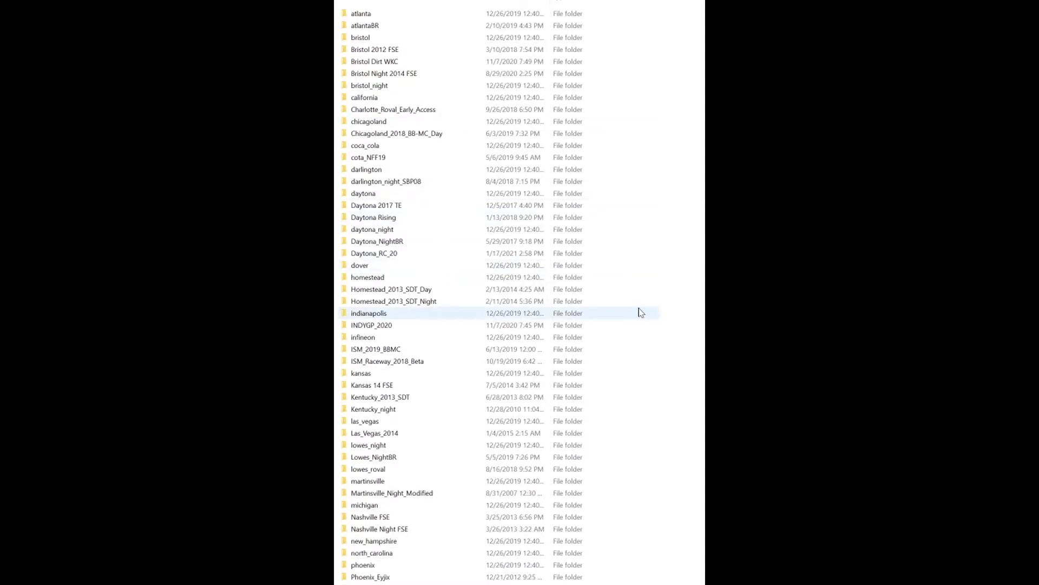
- Check the installed tracks folder, then return to the NASCAR Racing 2003 Season folder
key("alt+Up")
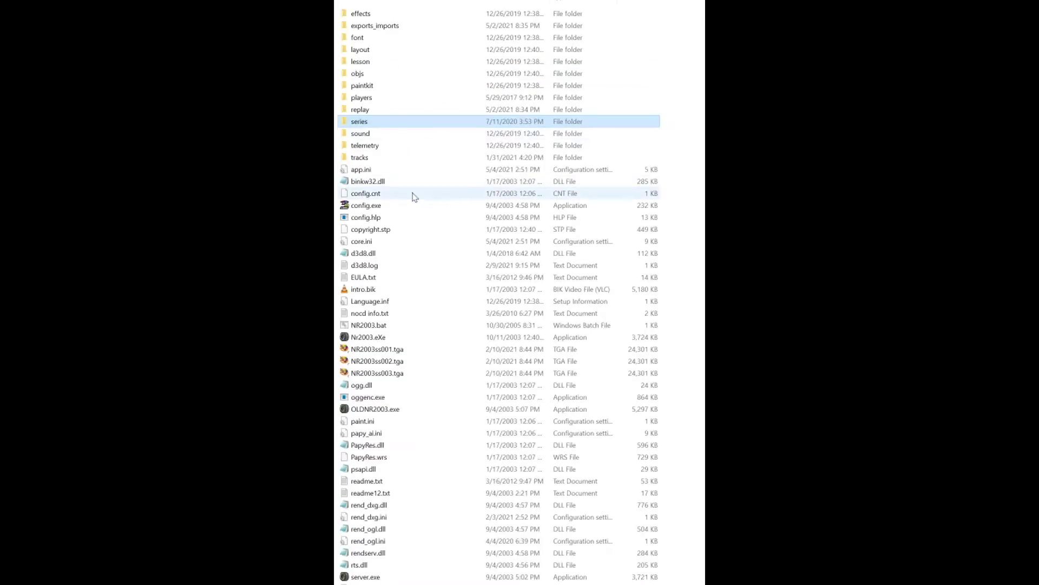
double_click(380, 157)
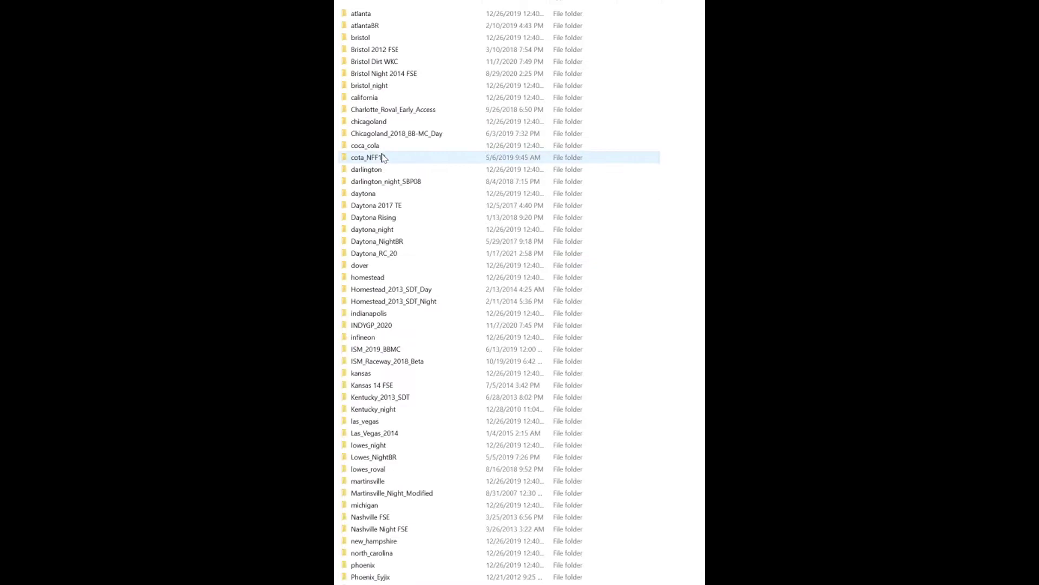
key("alt+Up")
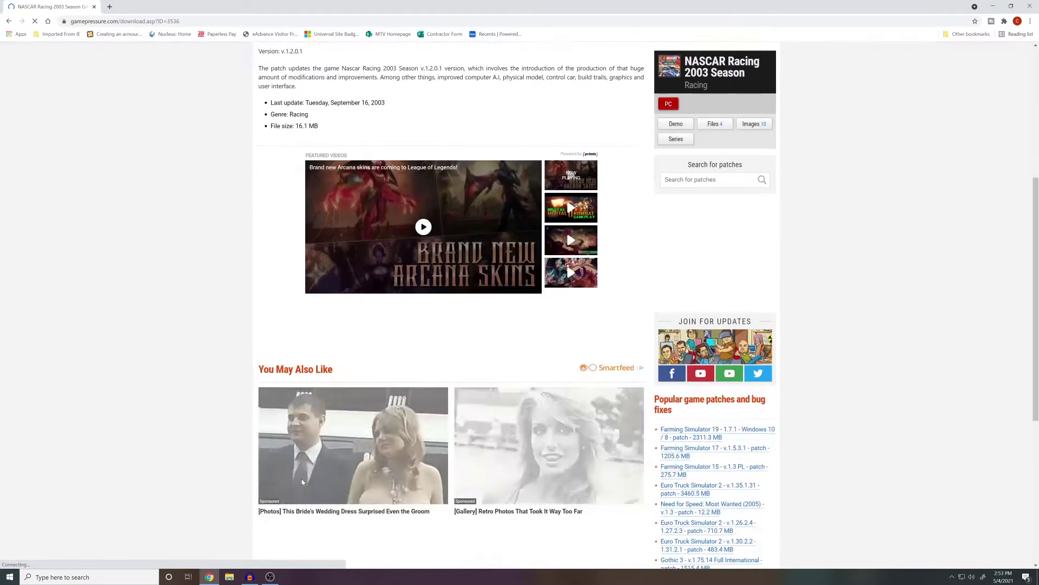
scroll(322, 446, "down", 2)
scroll(344, 382, "down", 3)
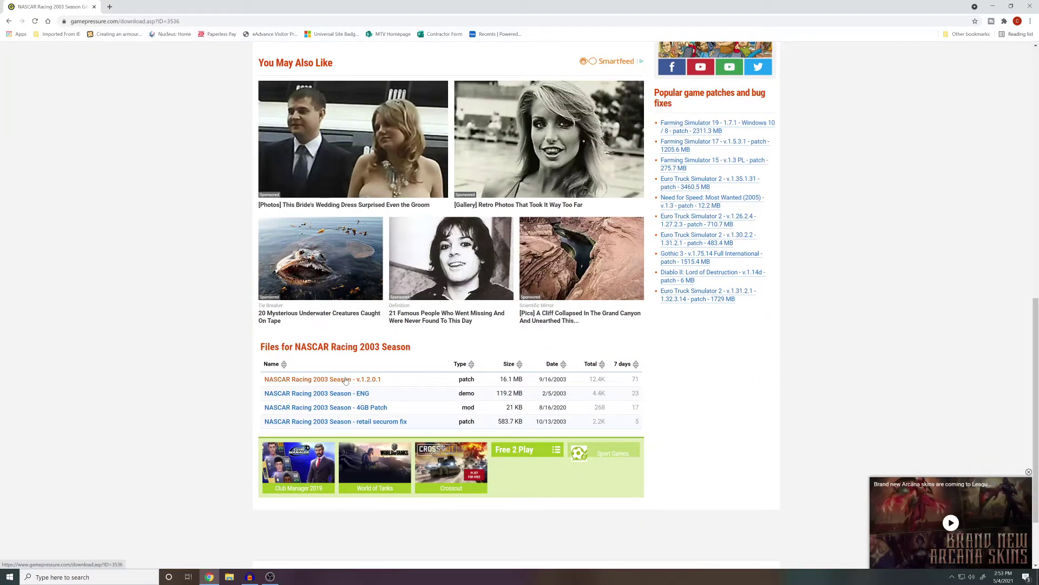
- Download the v.1.2.0.1 patch installer through GamePressure's Free download option
left_click(347, 380)
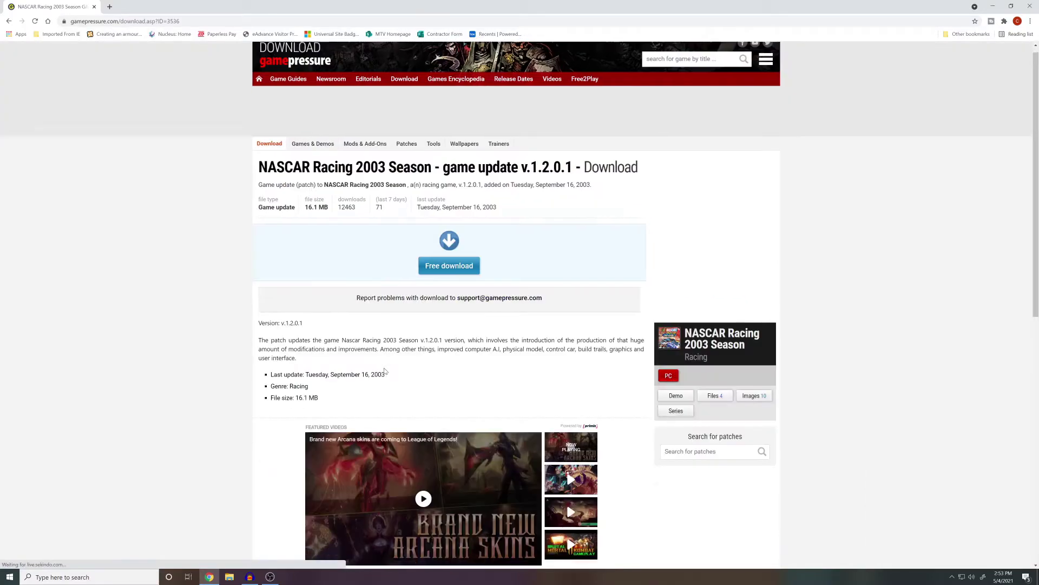
scroll(387, 372, "down", 5)
scroll(394, 382, "down", 2)
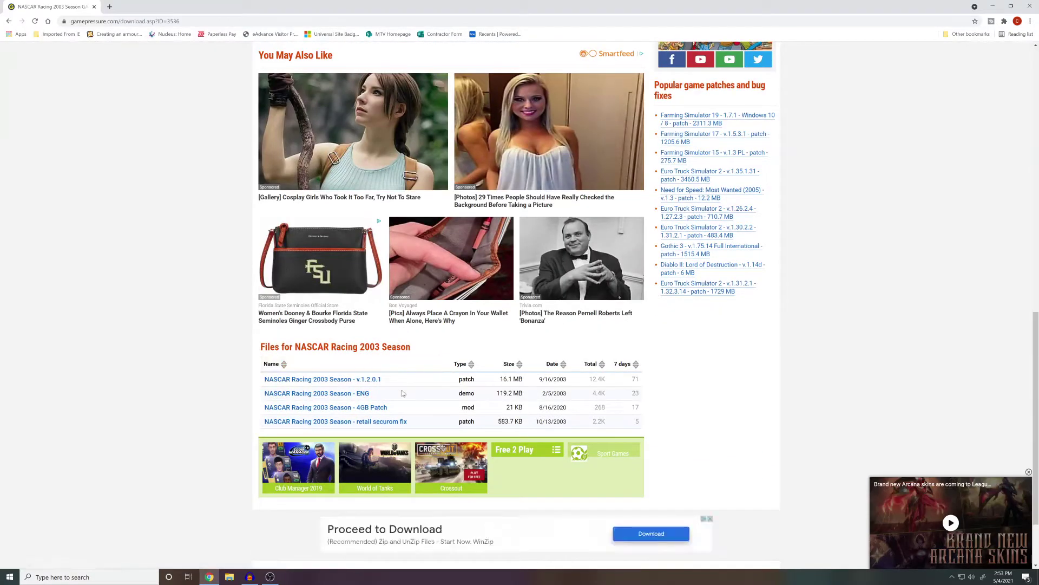
left_click(347, 379)
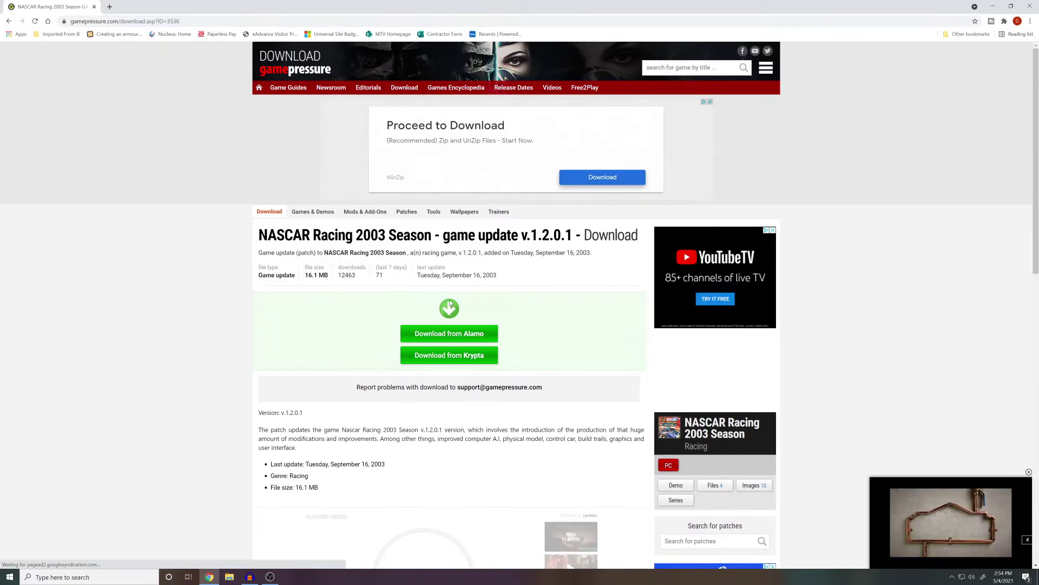
left_click(485, 336)
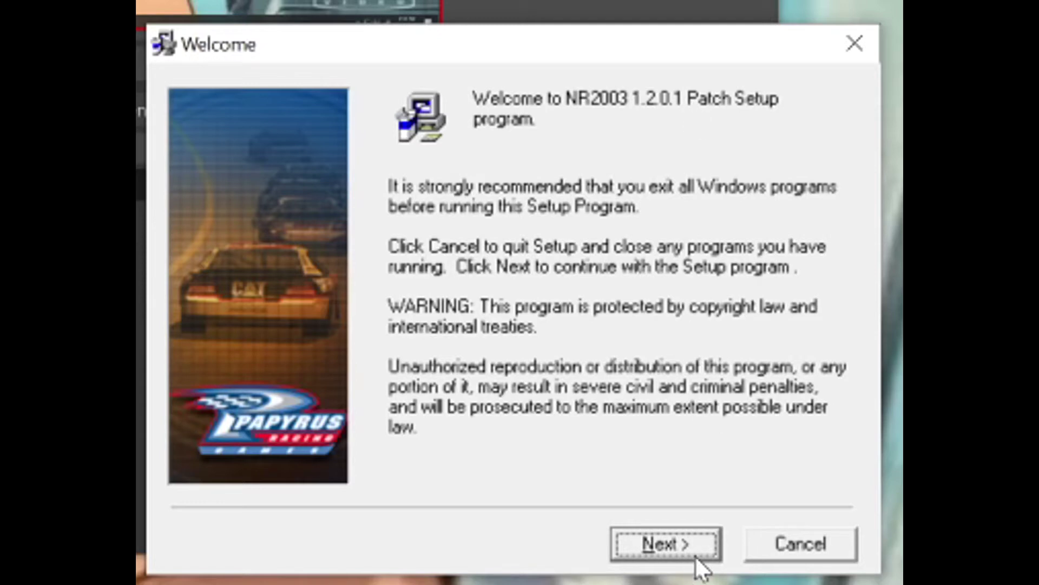
- Accept the license and install the 1.2.0.1 patch into the game folder
left_click(677, 550)
left_click(580, 439)
left_click(665, 543)
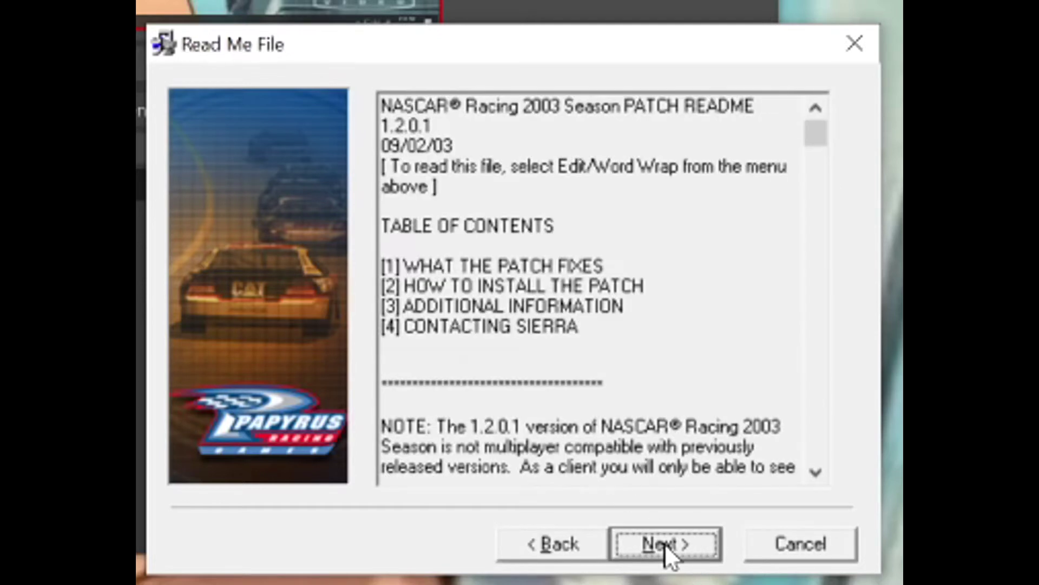
left_click(664, 544)
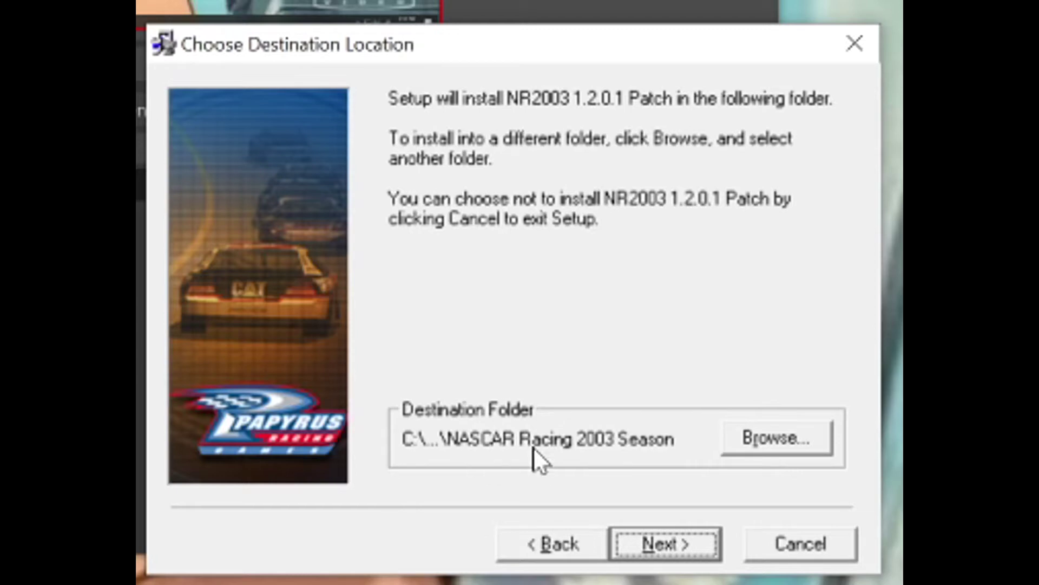
left_click(664, 544)
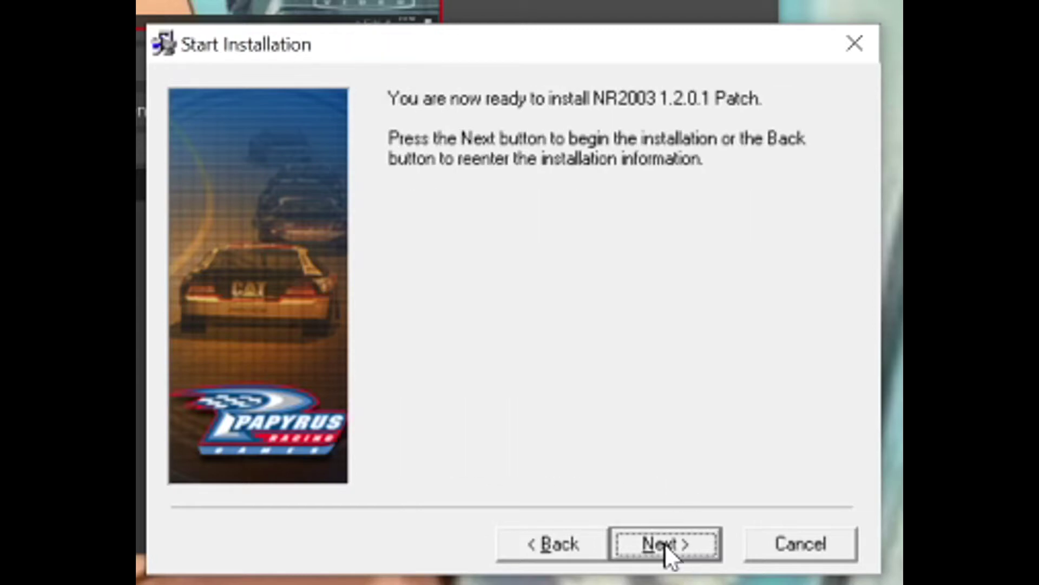
left_click(664, 543)
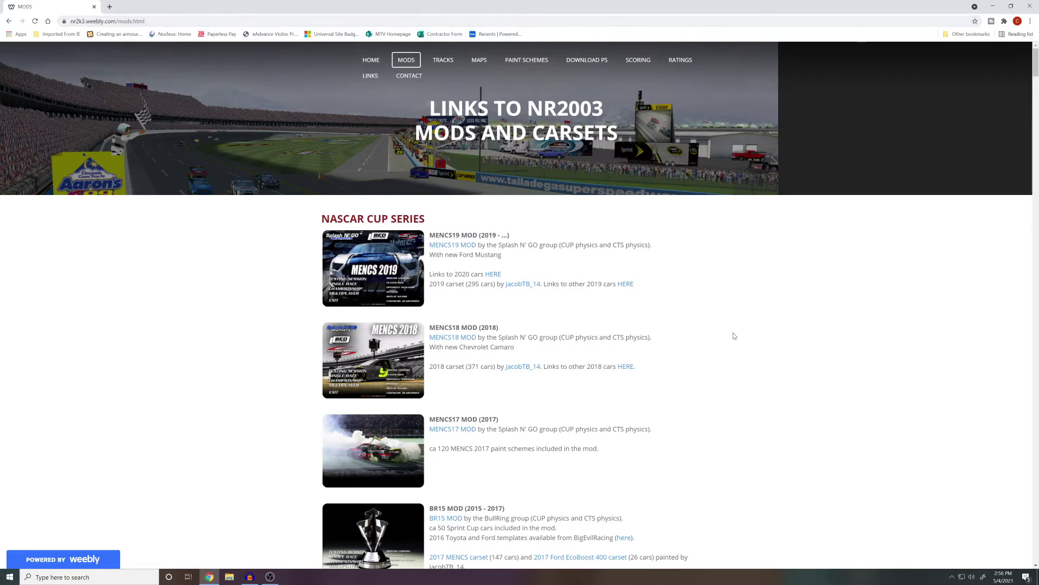
scroll(569, 317, "down", 1)
scroll(569, 318, "down", 2)
scroll(573, 316, "down", 1)
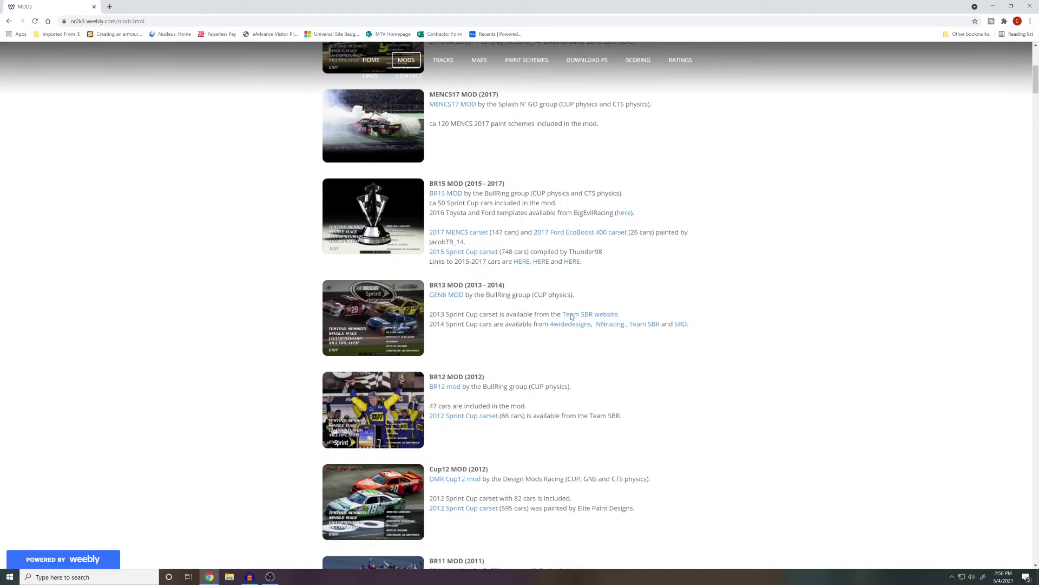
scroll(571, 376, "down", 1)
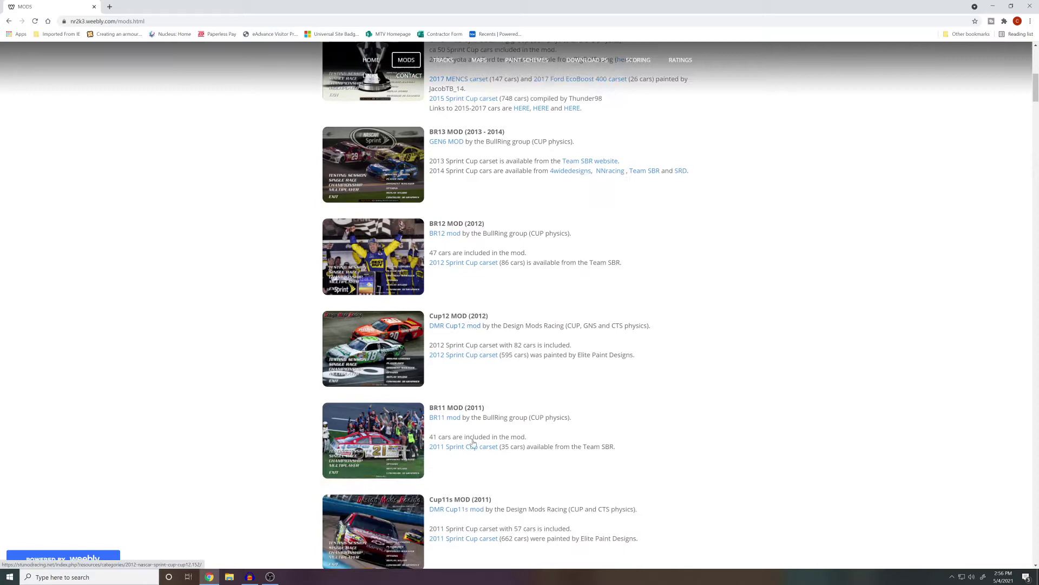
scroll(476, 442, "down", 2)
scroll(520, 308, "down", 1)
scroll(520, 309, "down", 2)
scroll(519, 309, "down", 1)
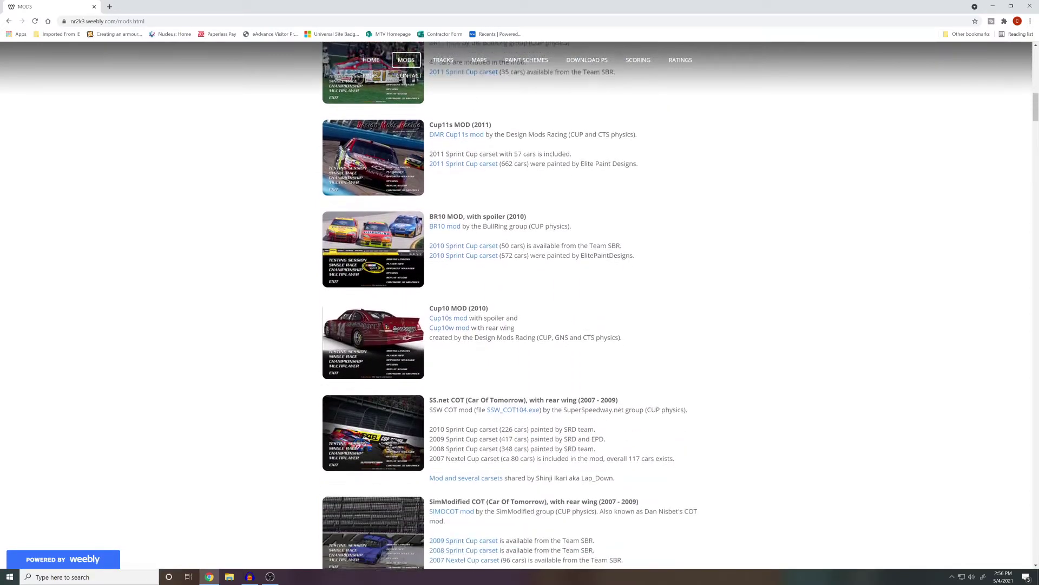
scroll(519, 309, "down", 1)
scroll(491, 334, "down", 2)
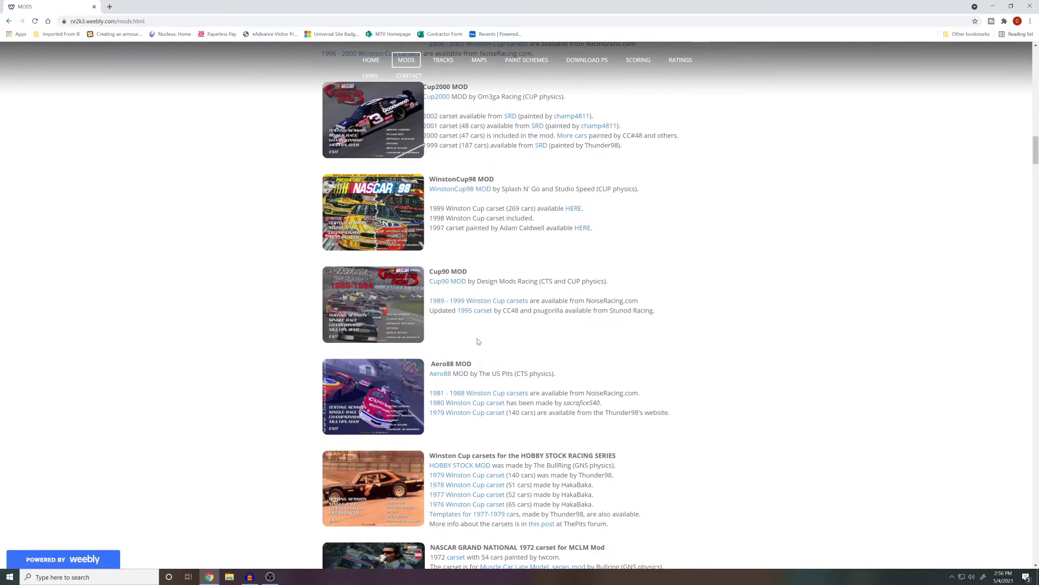
scroll(477, 341, "down", 1)
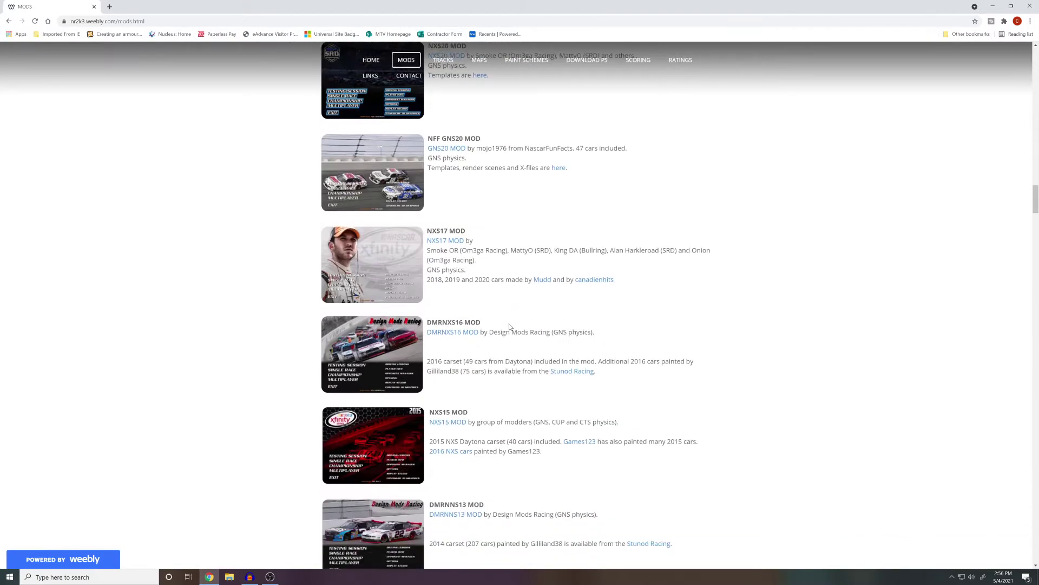
scroll(510, 327, "down", 2)
scroll(510, 327, "down", 2)
scroll(510, 326, "down", 1)
scroll(510, 326, "up", 1)
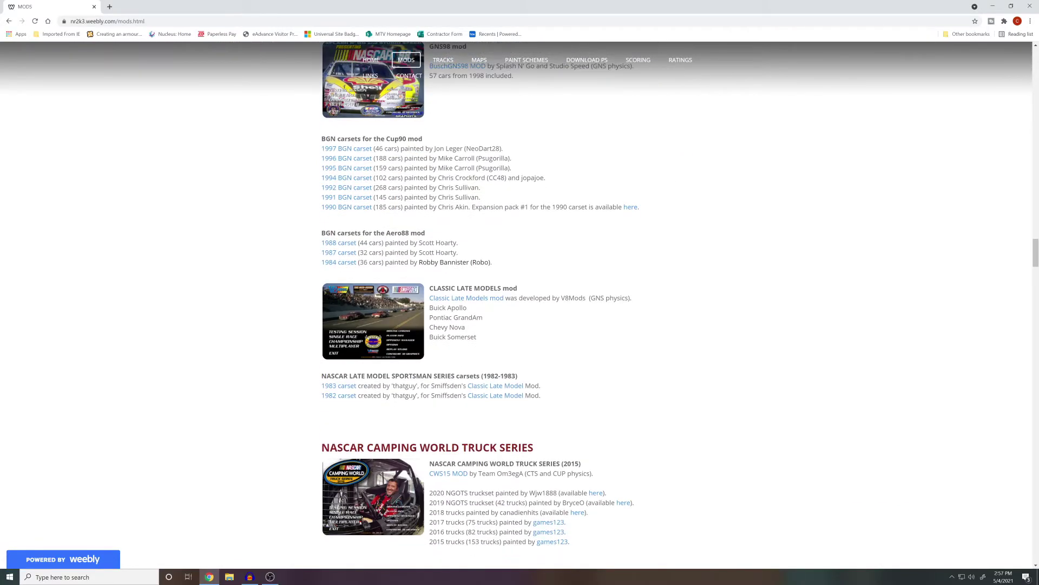
scroll(506, 297, "down", 2)
scroll(507, 296, "down", 1)
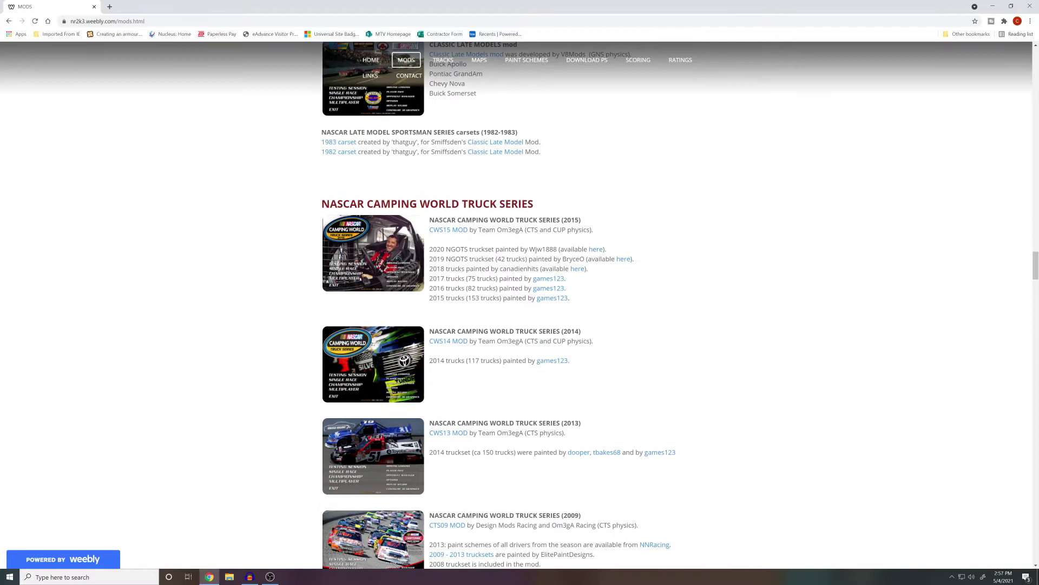
scroll(516, 305, "down", 1)
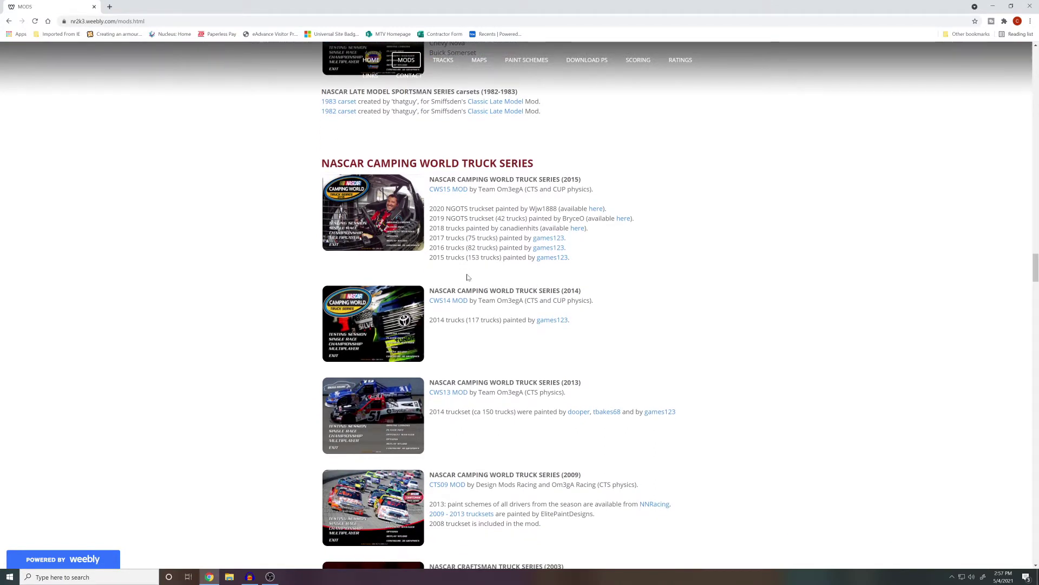
scroll(468, 277, "down", 3)
scroll(543, 268, "down", 2)
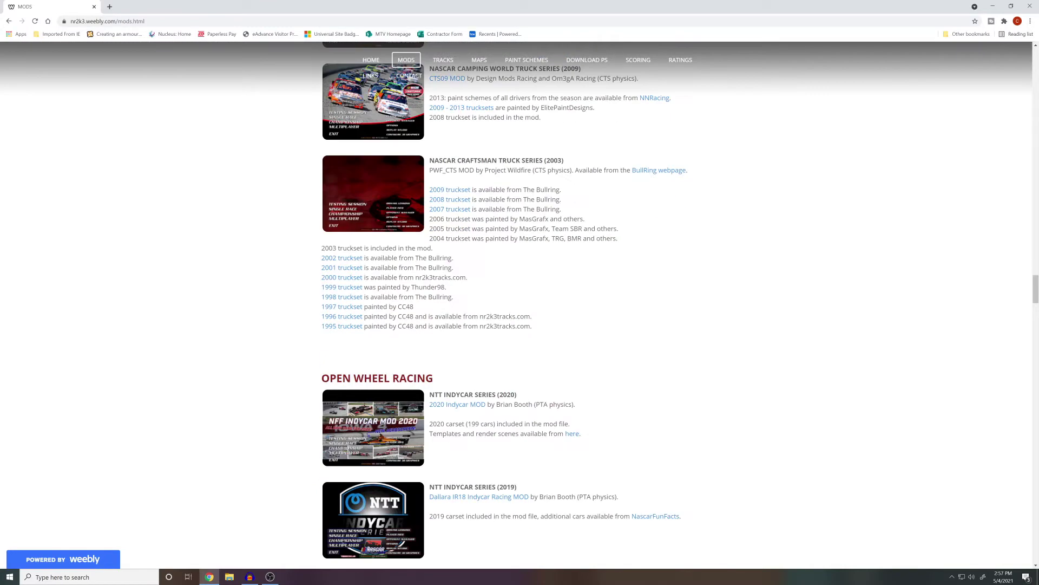
scroll(528, 277, "down", 2)
scroll(528, 277, "down", 1)
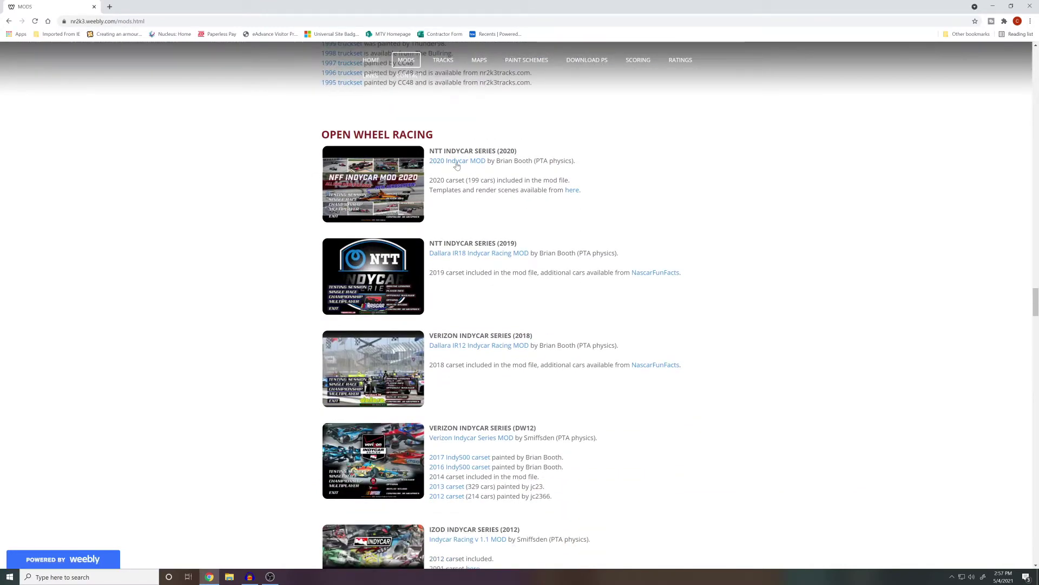
scroll(423, 214, "down", 1)
scroll(429, 317, "down", 2)
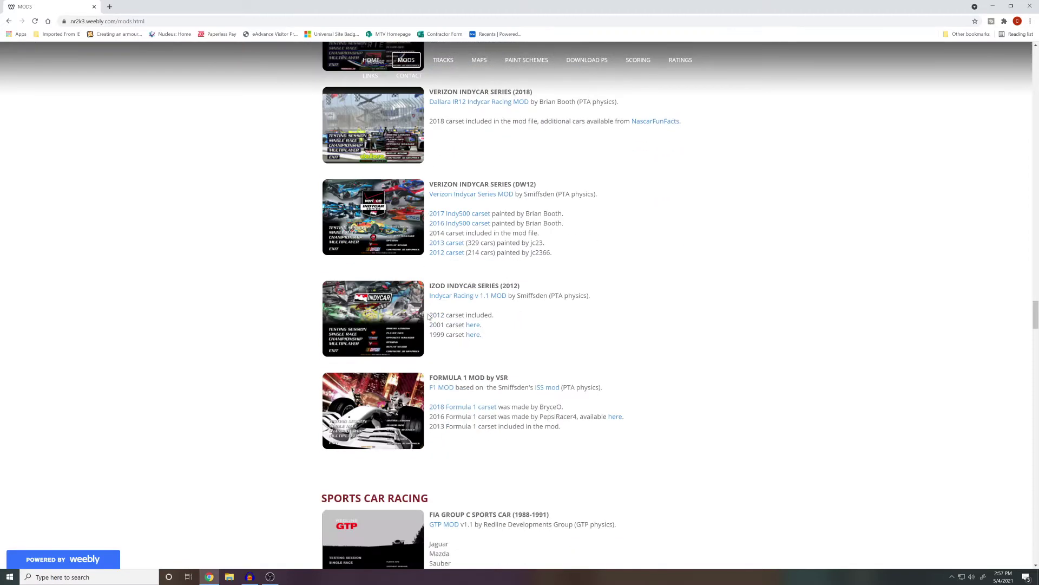
scroll(494, 328, "down", 2)
scroll(494, 327, "down", 2)
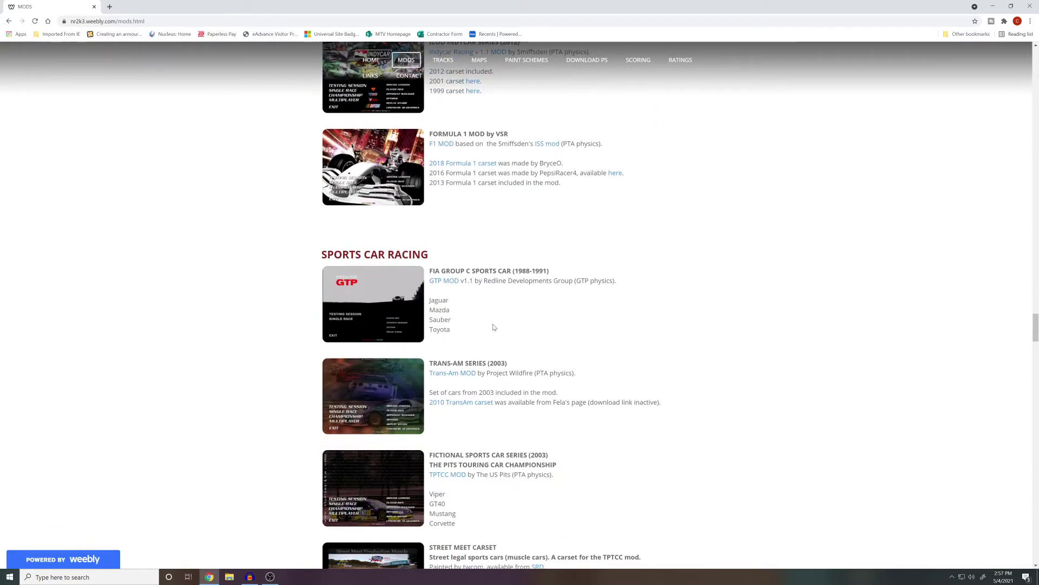
scroll(494, 327, "down", 1)
scroll(493, 327, "down", 2)
scroll(493, 326, "down", 1)
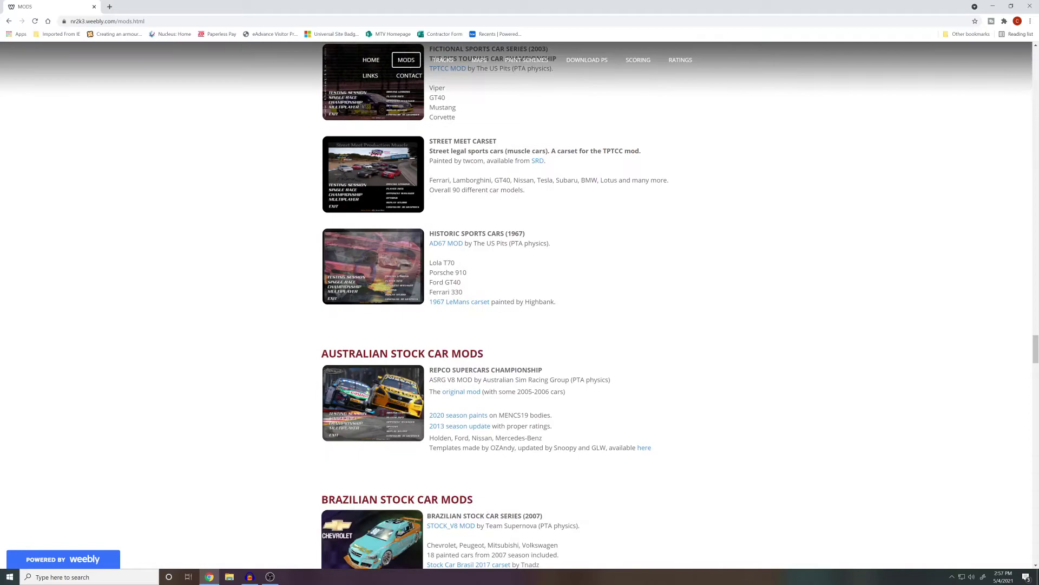
scroll(494, 327, "down", 1)
scroll(494, 327, "down", 2)
scroll(493, 327, "down", 1)
scroll(488, 355, "down", 1)
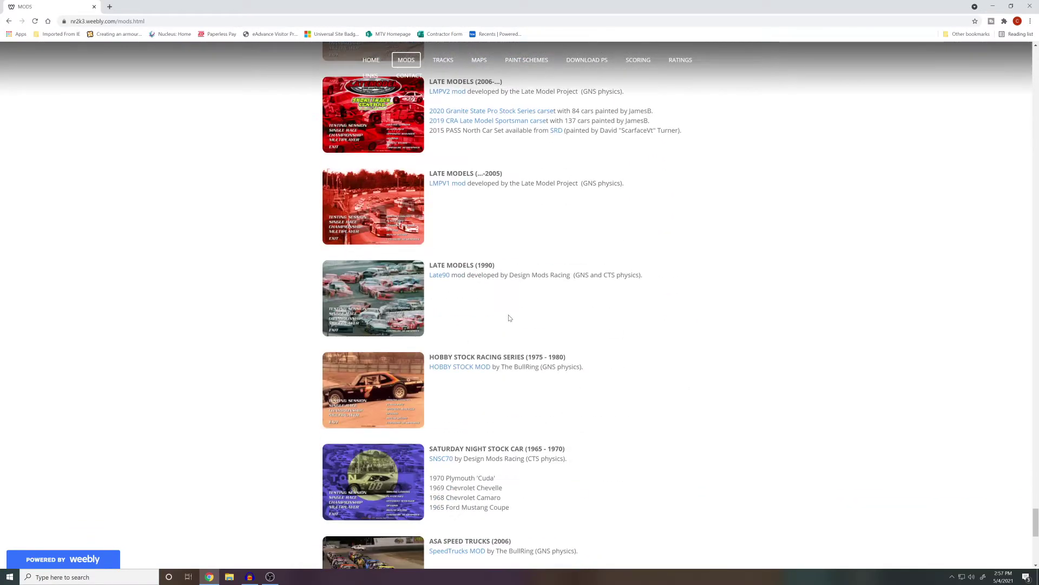
scroll(508, 317, "down", 3)
scroll(509, 318, "down", 2)
scroll(503, 347, "down", 2)
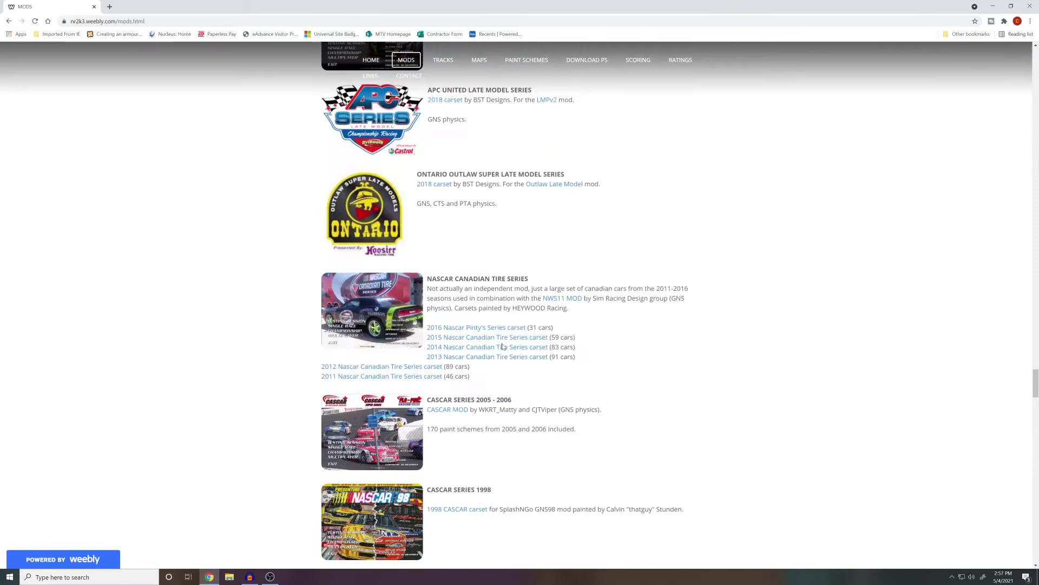
scroll(503, 346, "up", 5)
scroll(503, 347, "up", 5)
scroll(502, 347, "up", 5)
scroll(502, 347, "up", 5)
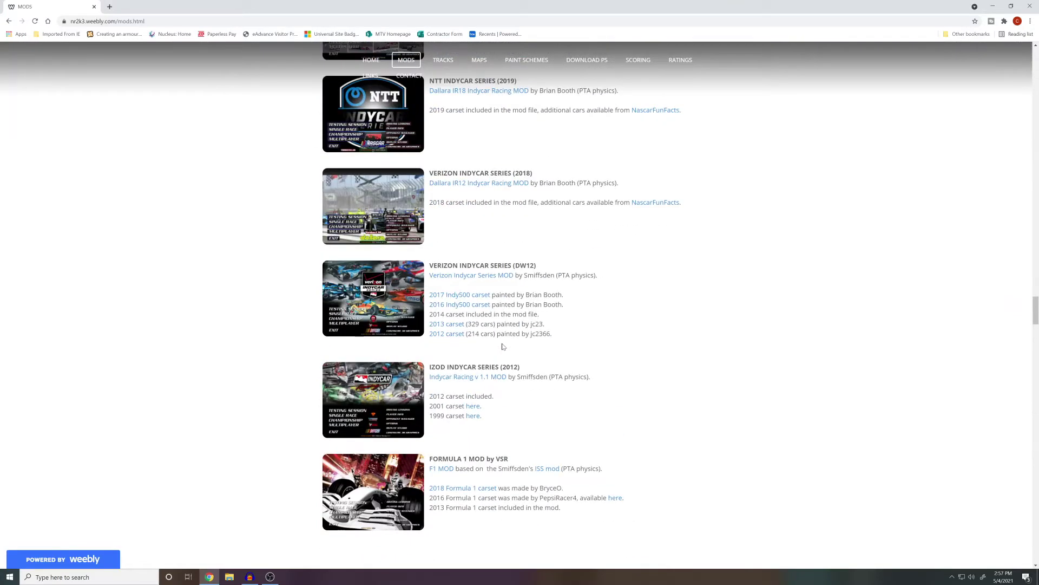
scroll(503, 347, "up", 5)
scroll(503, 347, "up", 5)
scroll(503, 347, "up", 5)
scroll(503, 347, "up", 5)
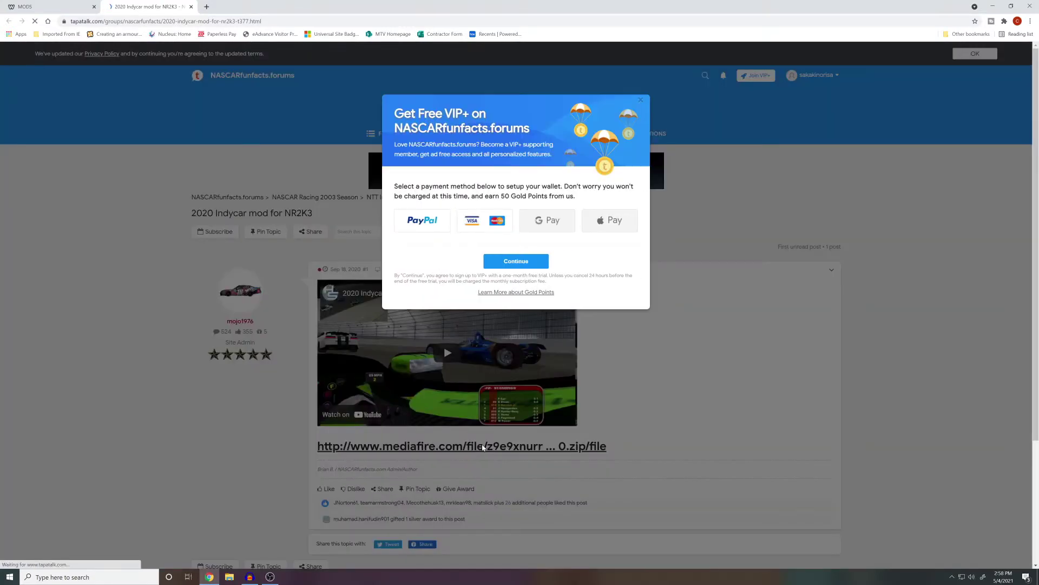
- Dismiss the VIP offer and follow the forum's MediaFire link for NFF_INDY2020.zip
left_click(644, 98)
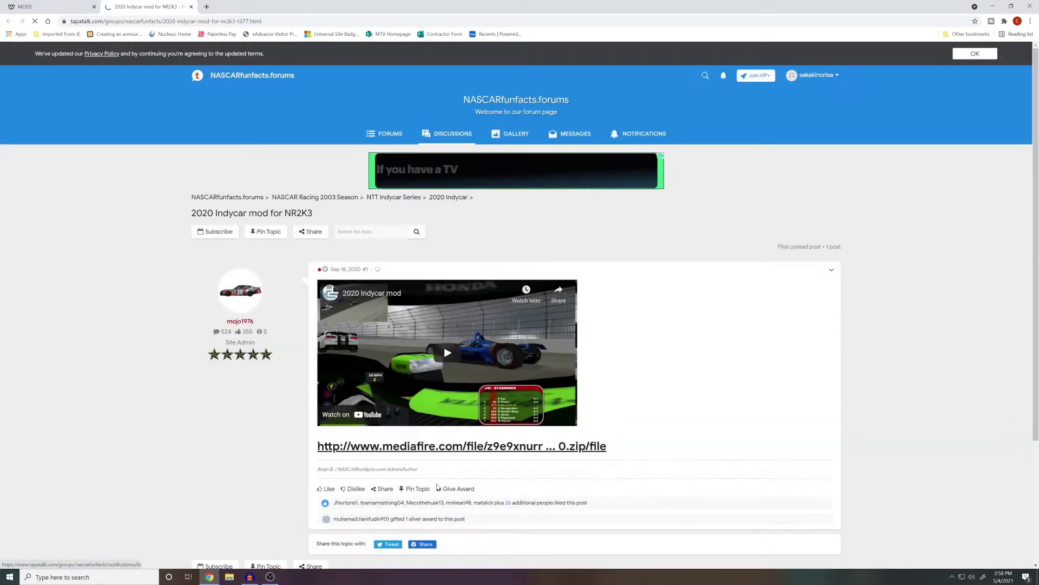
left_click(468, 447)
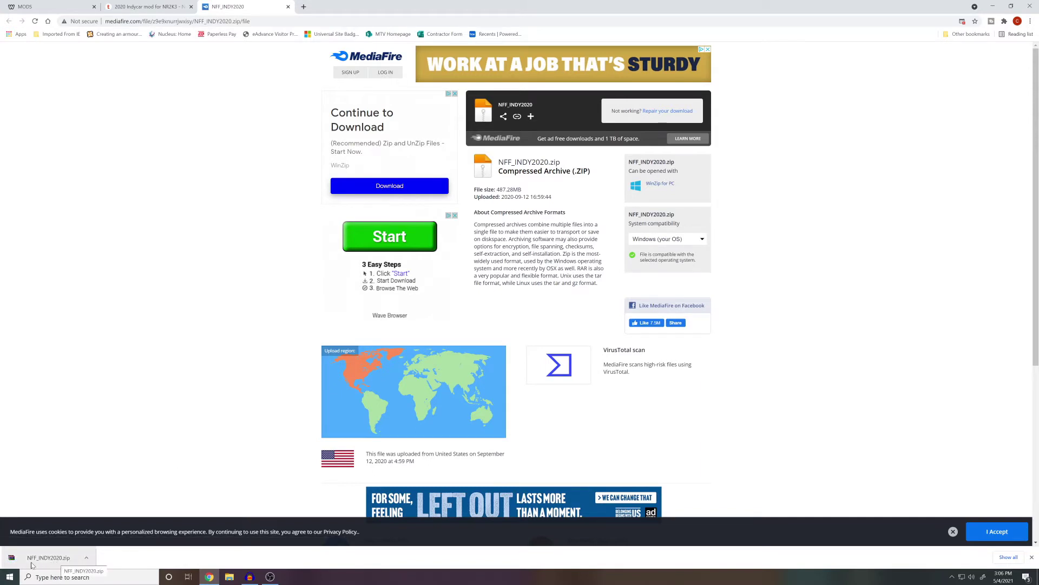
- Extract the NFF_INDY2020 folder from the zip to the Desktop with WinRAR
left_click(59, 559)
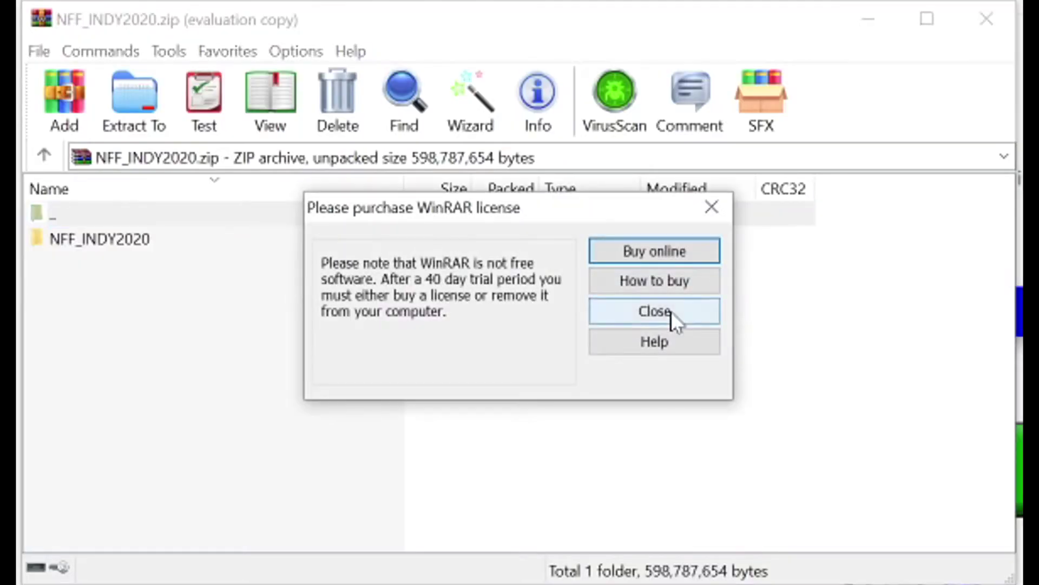
left_click(674, 312)
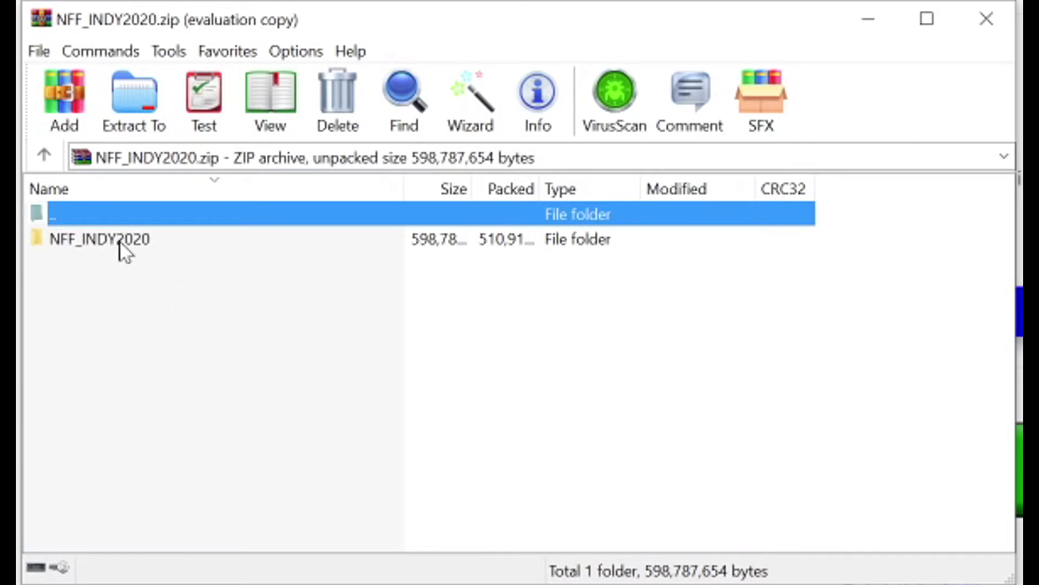
left_click(100, 239)
left_click(155, 102)
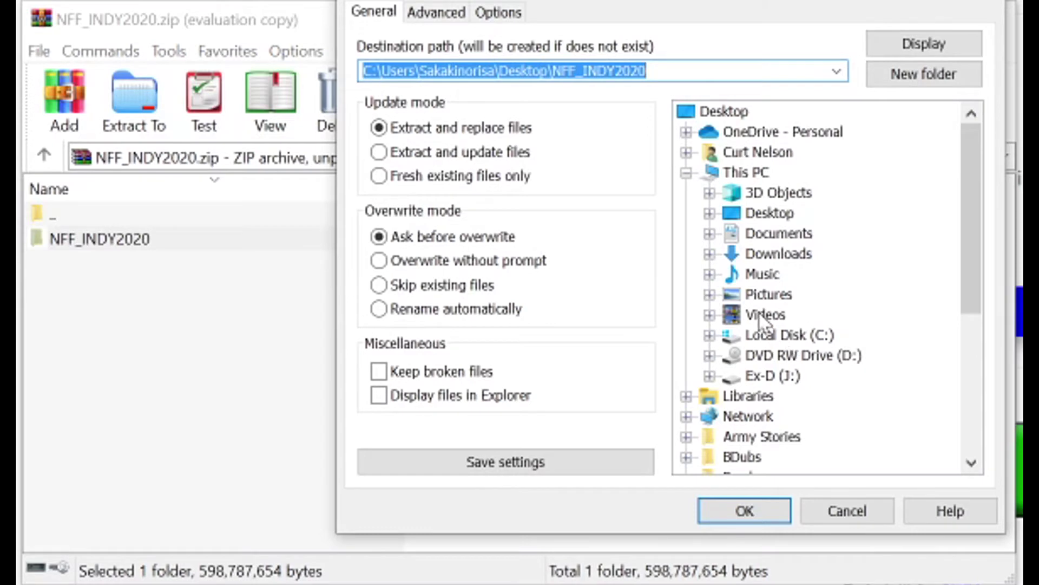
left_click(764, 212)
left_click(744, 511)
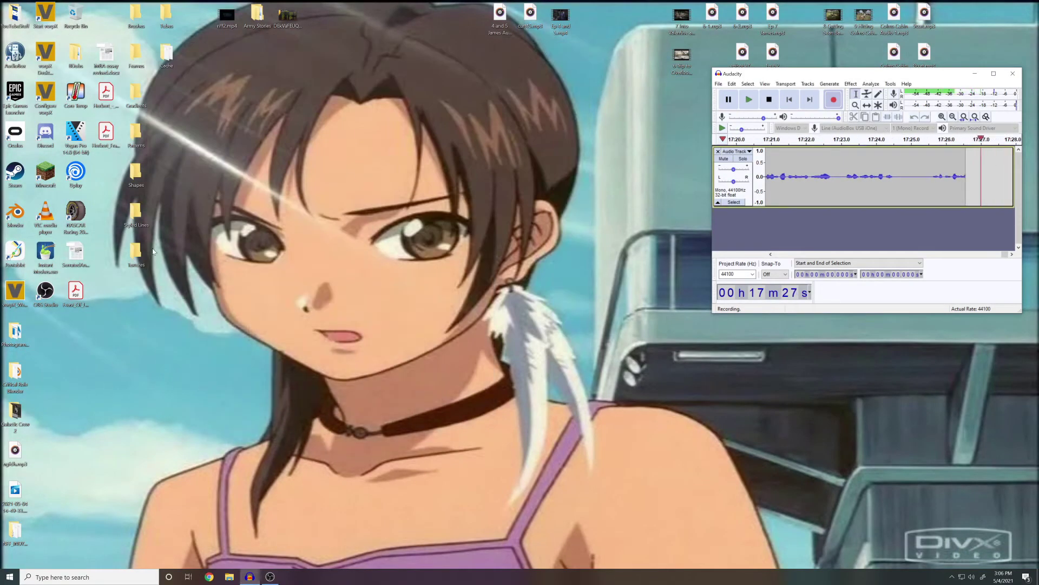
- Move the extracted NFF_INDY2020 folder onto the desktop and view its contents
left_click_drag(15, 533, 321, 294)
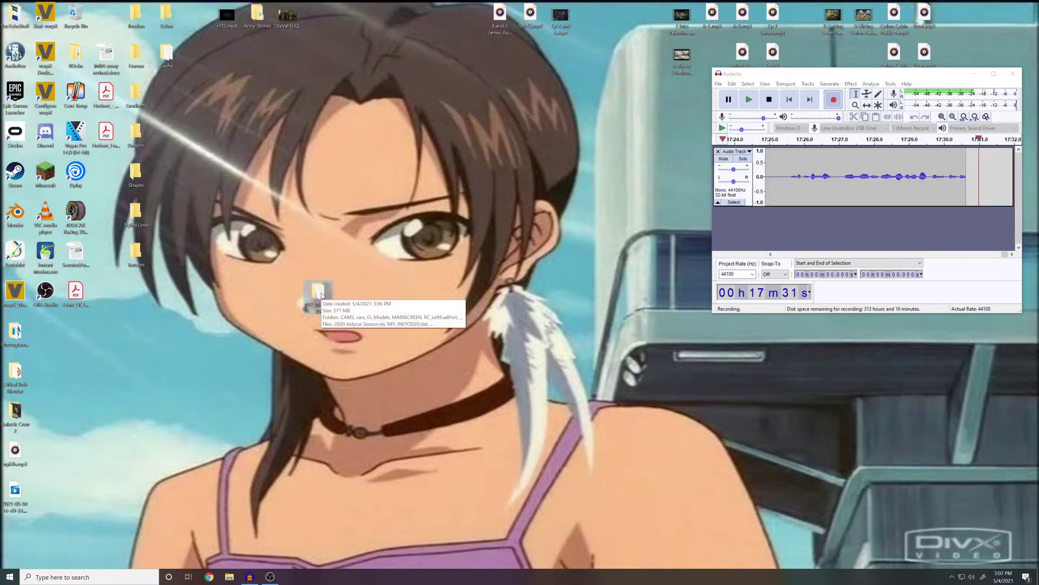
double_click(319, 295)
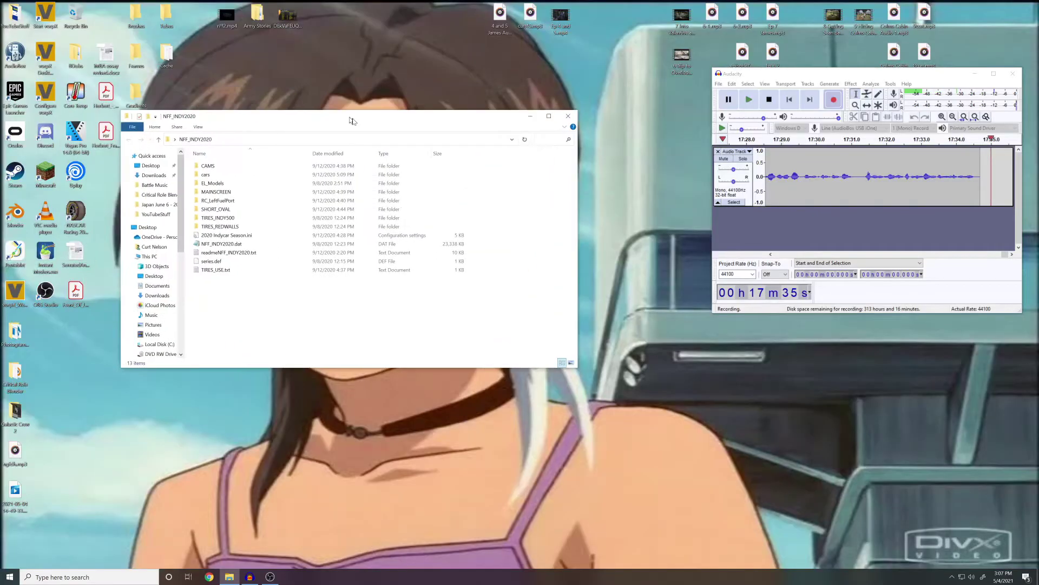
left_click_drag(229, 7, 322, 160)
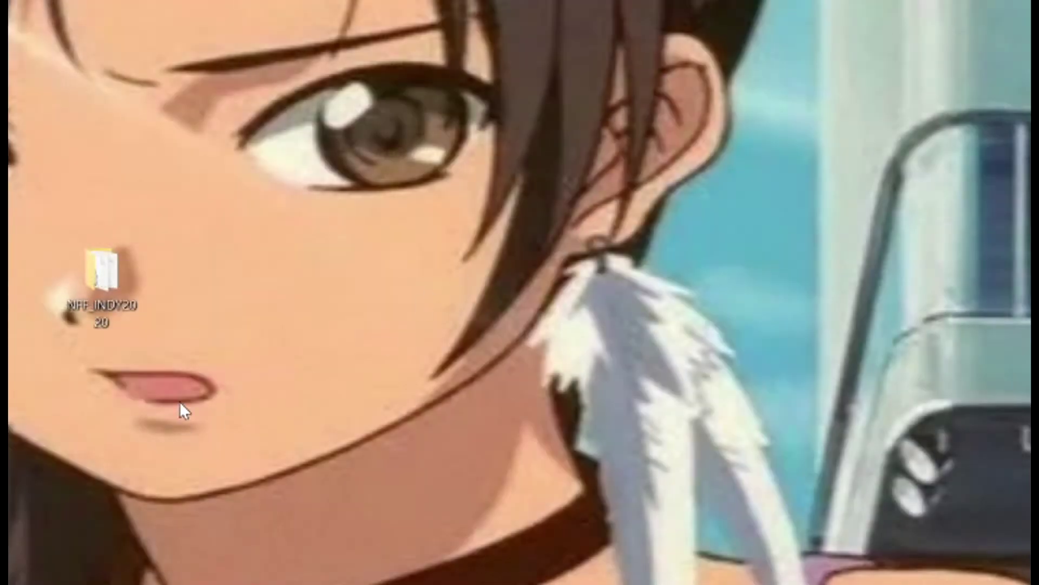
- Create a desktop folder named Indy and move NFF_INDY2020 into it
right_click(180, 402)
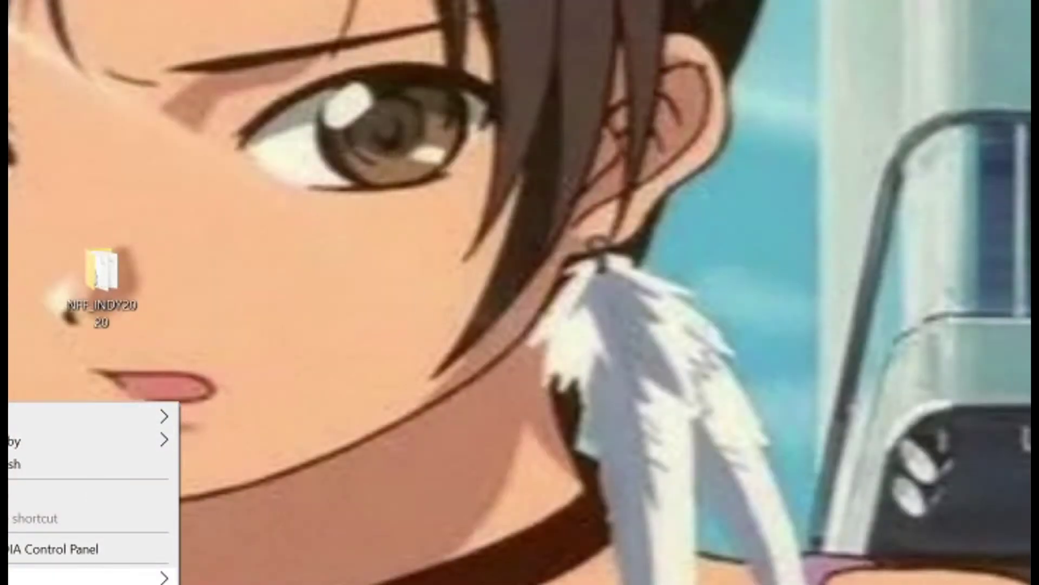
left_click(228, 578)
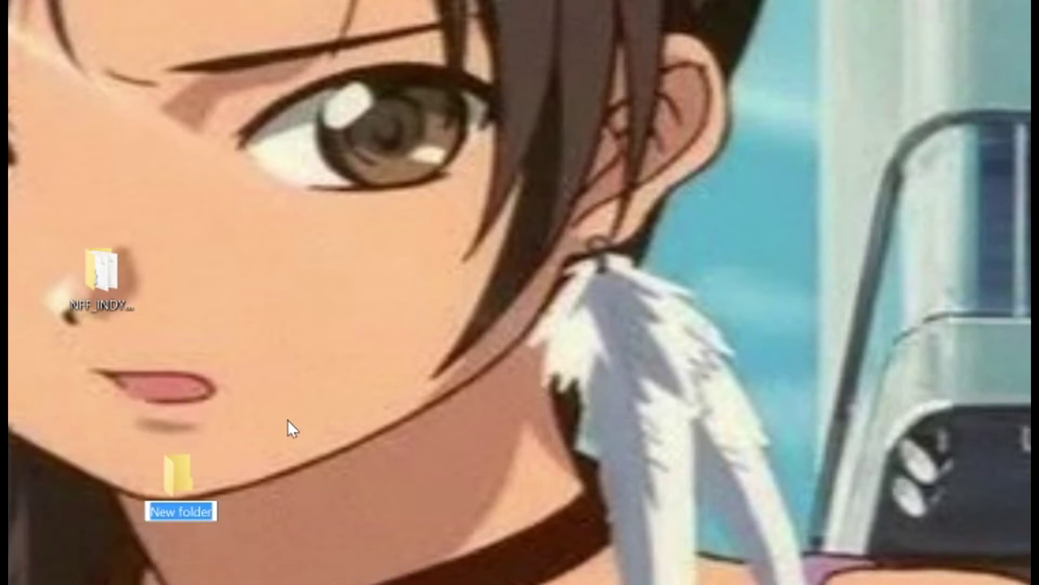
type("Indy")
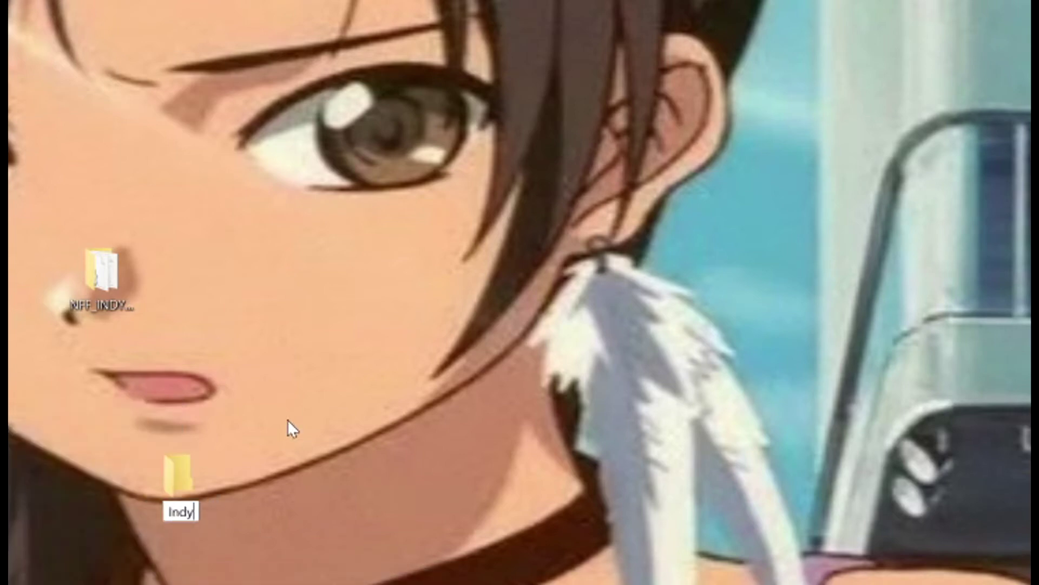
key("Return")
left_click_drag(105, 302, 212, 482)
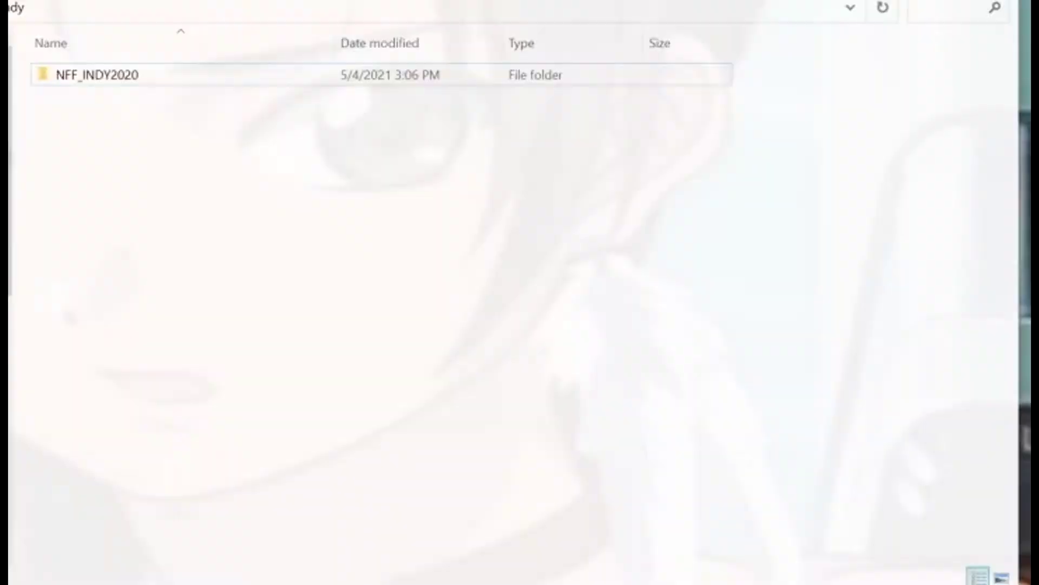
double_click(150, 62)
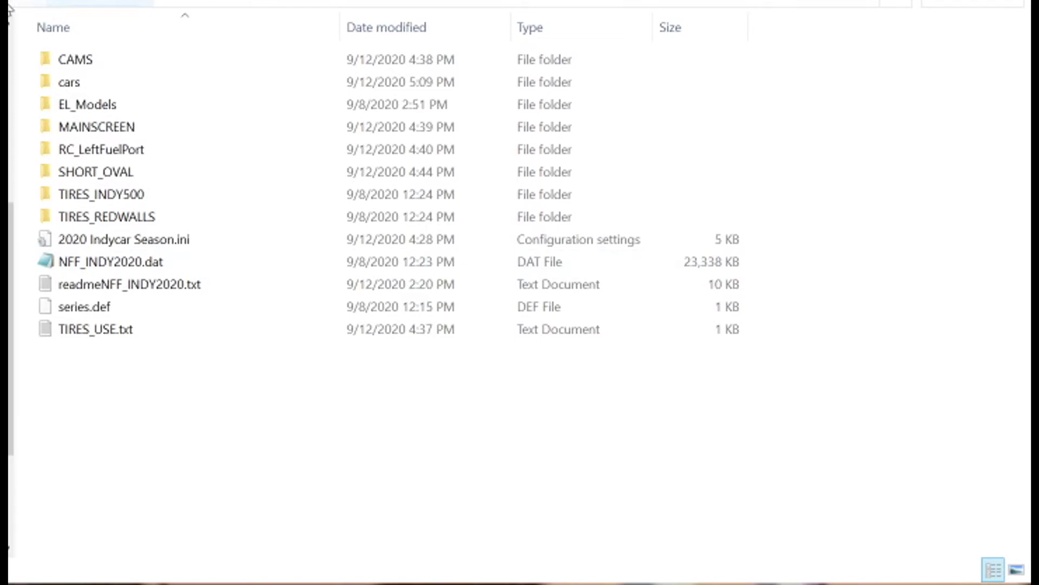
left_click(45, 4)
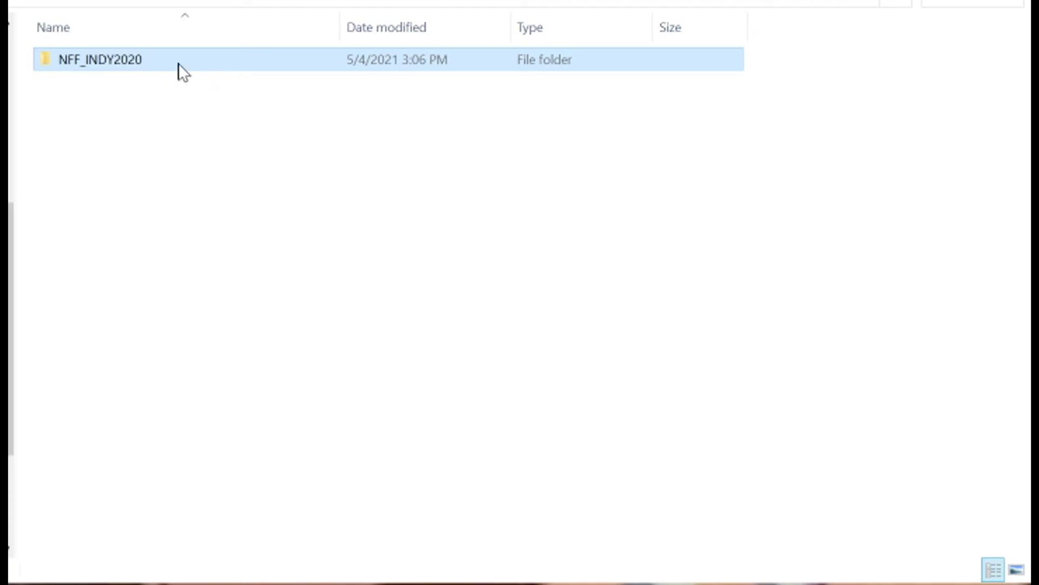
mouse_move(181, 72)
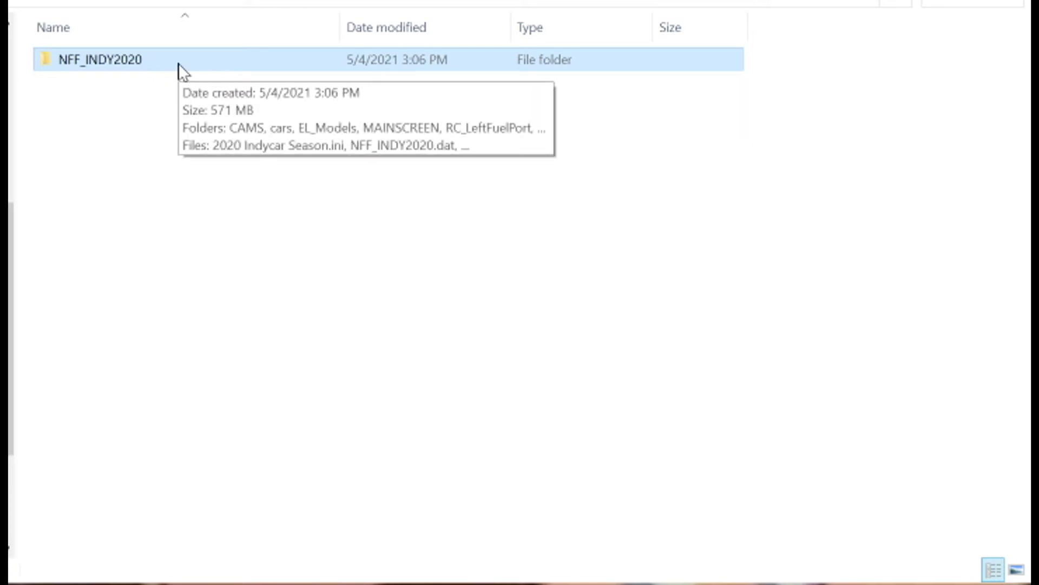
- Copy NFF_INDY2020 into the NASCAR Racing 2003 Season series folder
right_click(119, 65)
key("Escape")
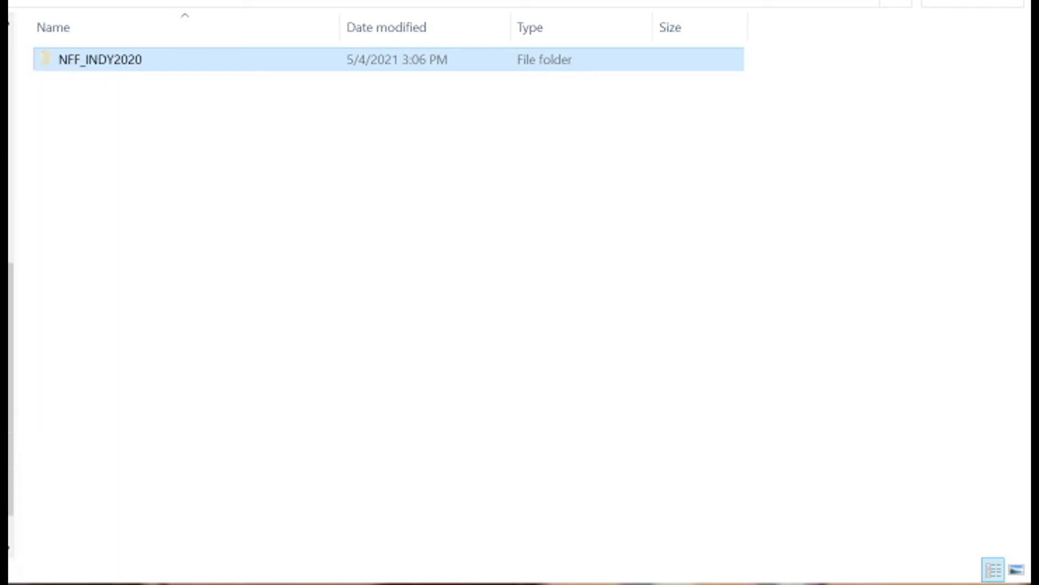
scroll(11, 366, "up", 2)
scroll(12, 325, "up", 2)
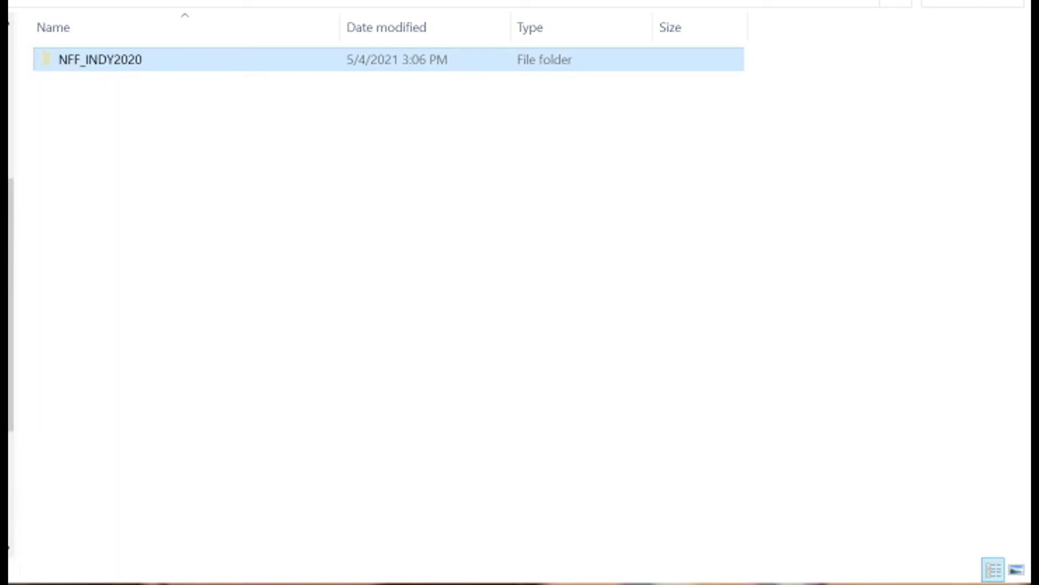
double_click(149, 351)
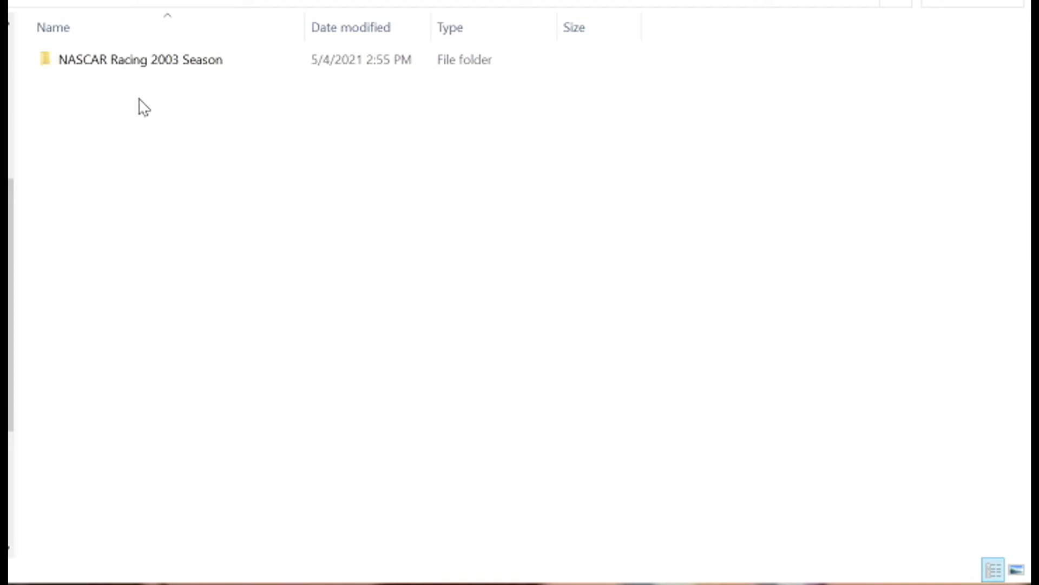
double_click(135, 63)
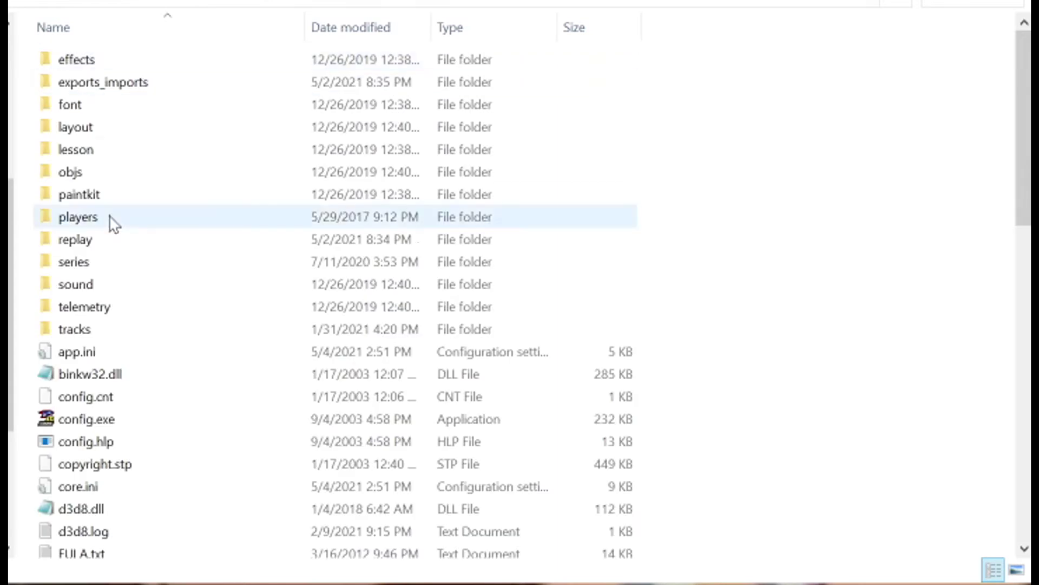
double_click(125, 262)
right_click(122, 288)
left_click(42, 441)
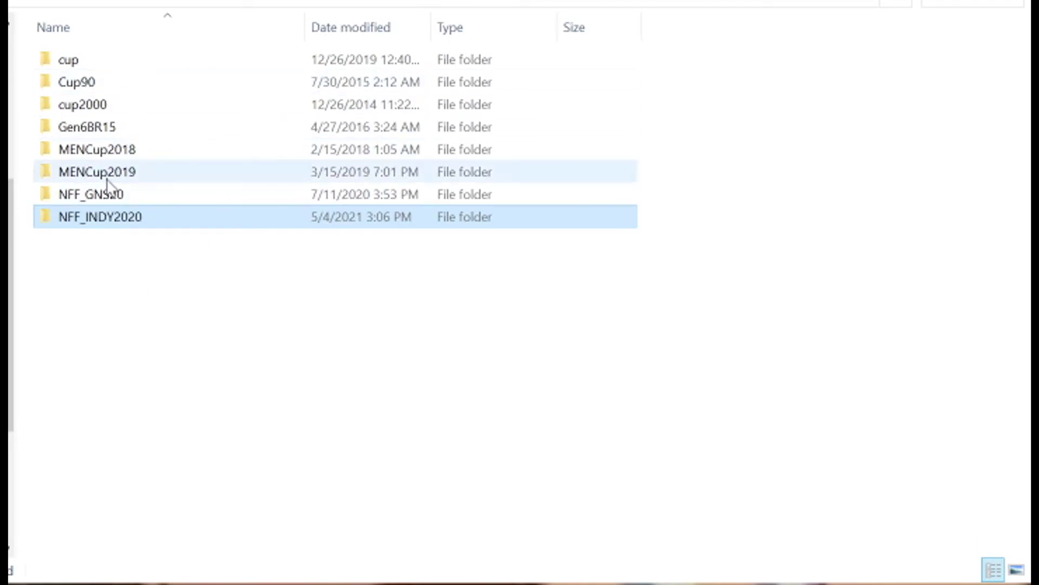
- Look inside the Cup90 and cup2000 folders, then open NFF_INDY2020
left_click(117, 86)
double_click(118, 85)
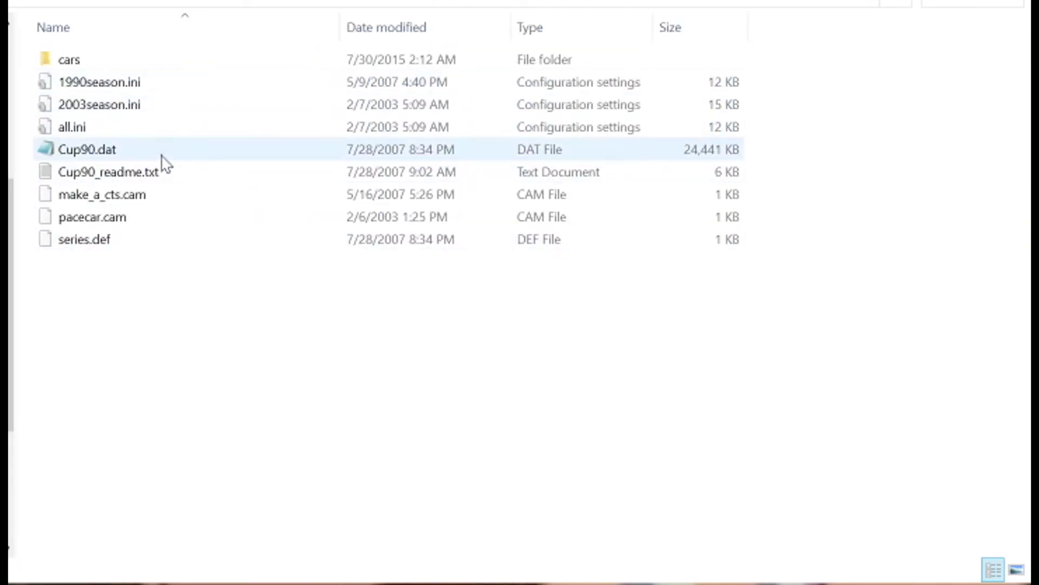
key("alt+Left")
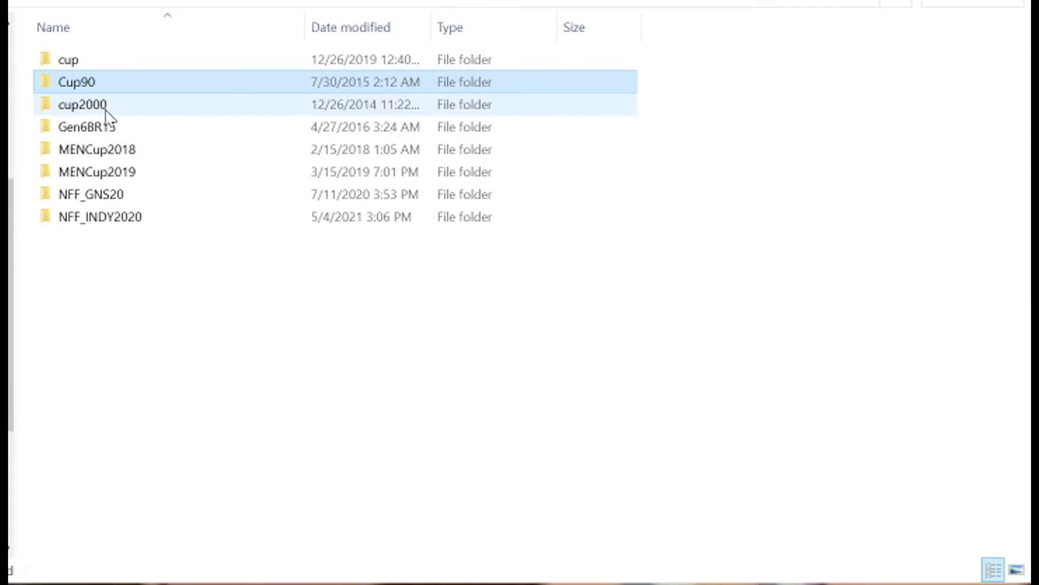
double_click(104, 110)
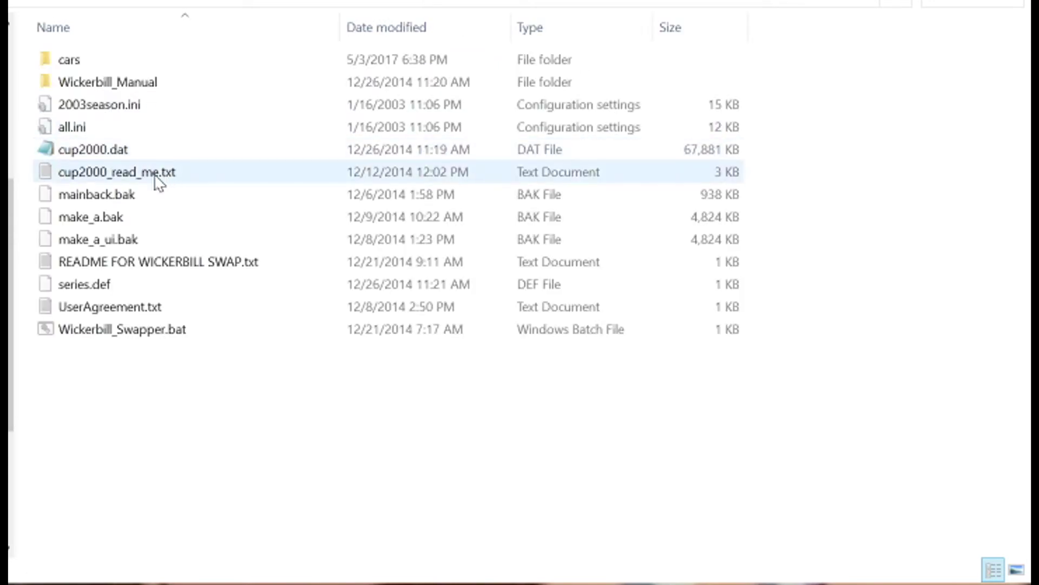
key("alt+Left")
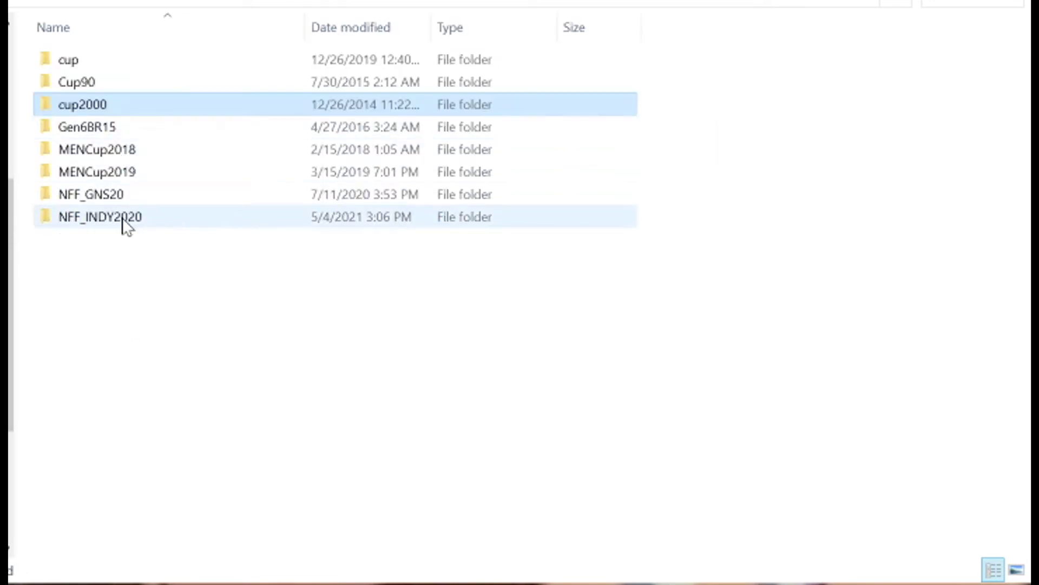
double_click(123, 217)
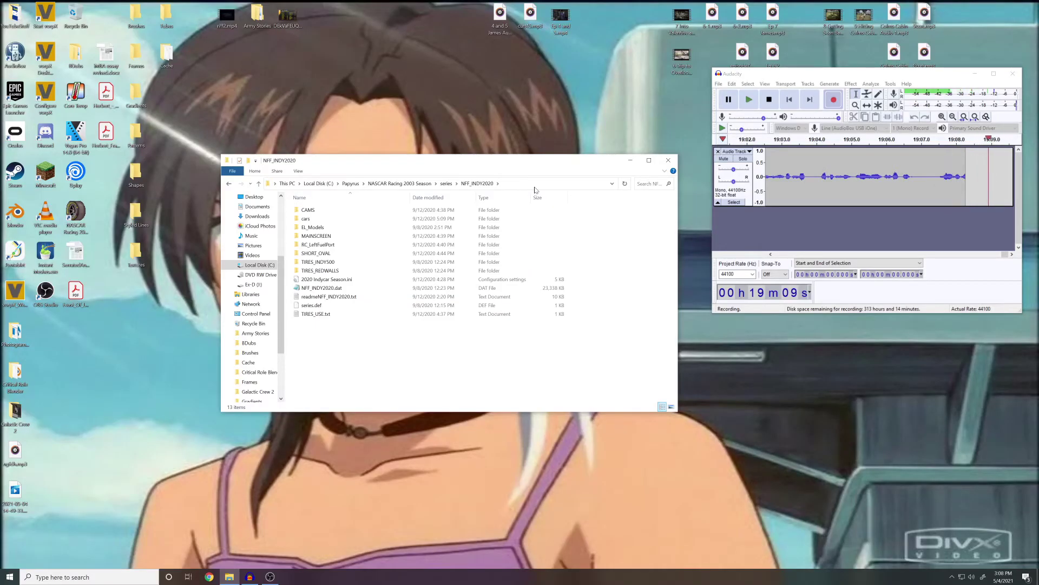
- Cycle the active series past GNS 2020 to 2020 Indycar and view player info
left_click(668, 162)
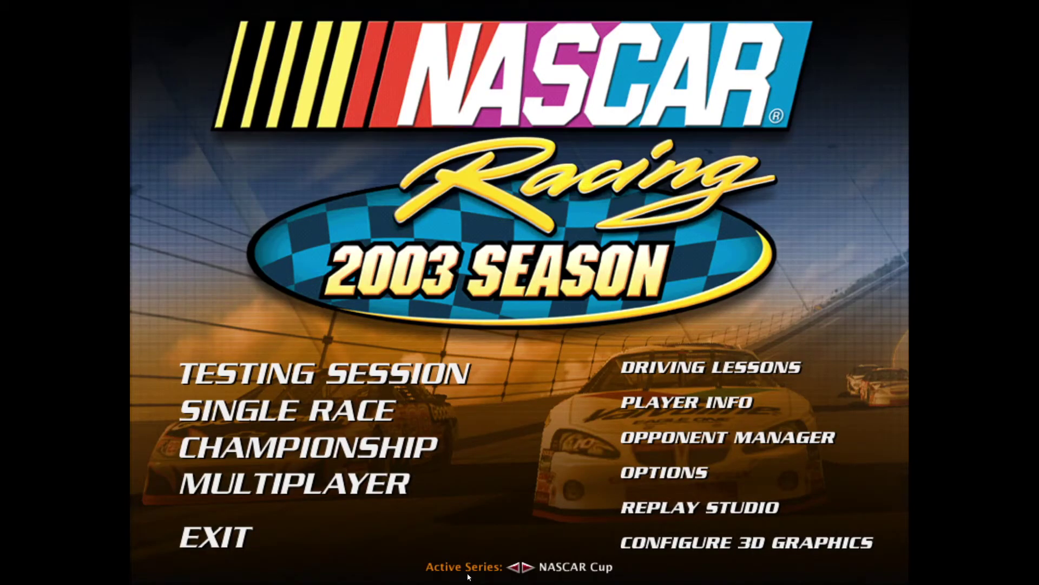
left_click(524, 568)
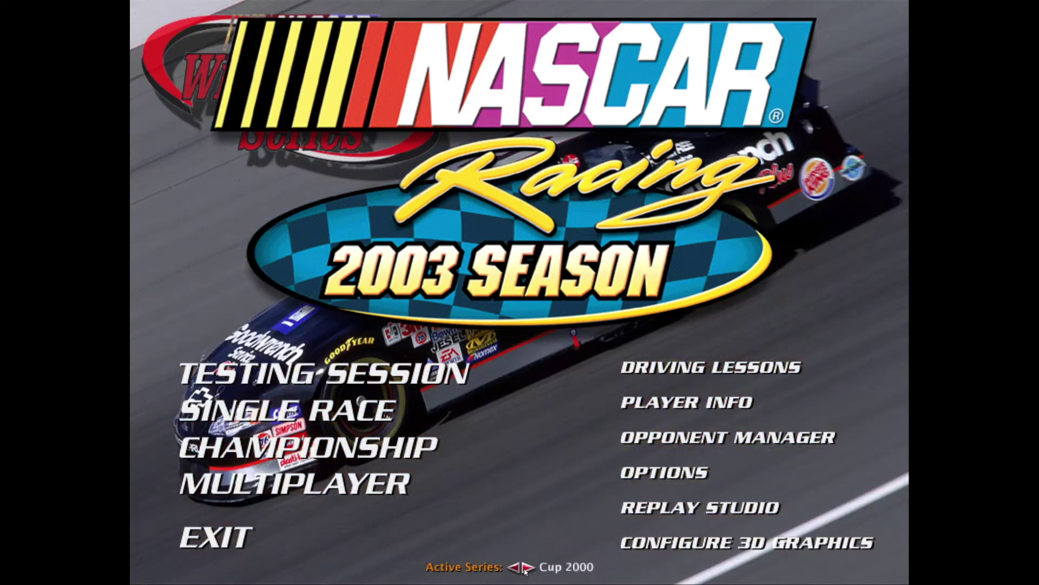
left_click(524, 567)
left_click(524, 568)
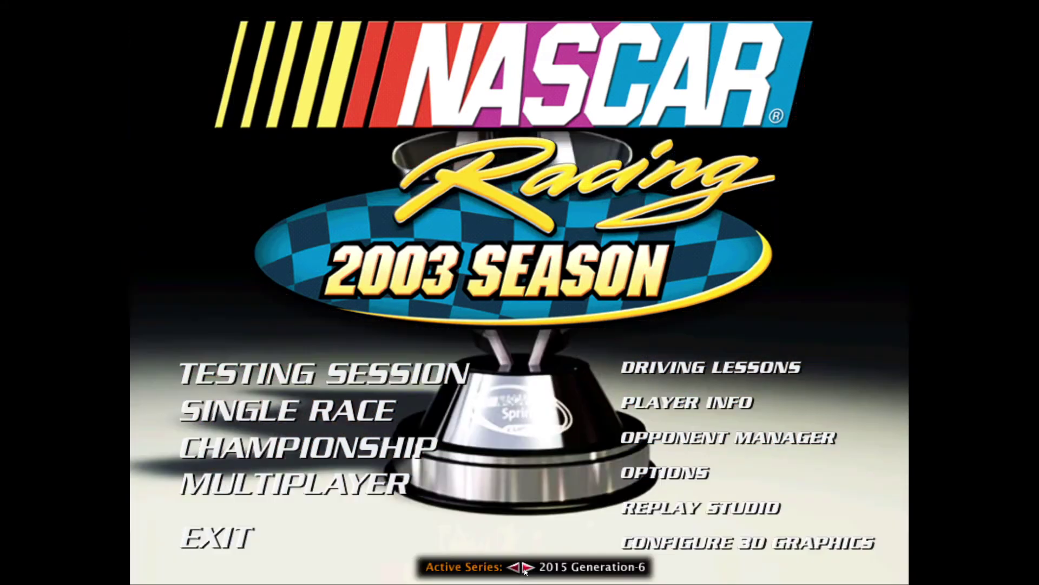
left_click(525, 568)
left_click(524, 567)
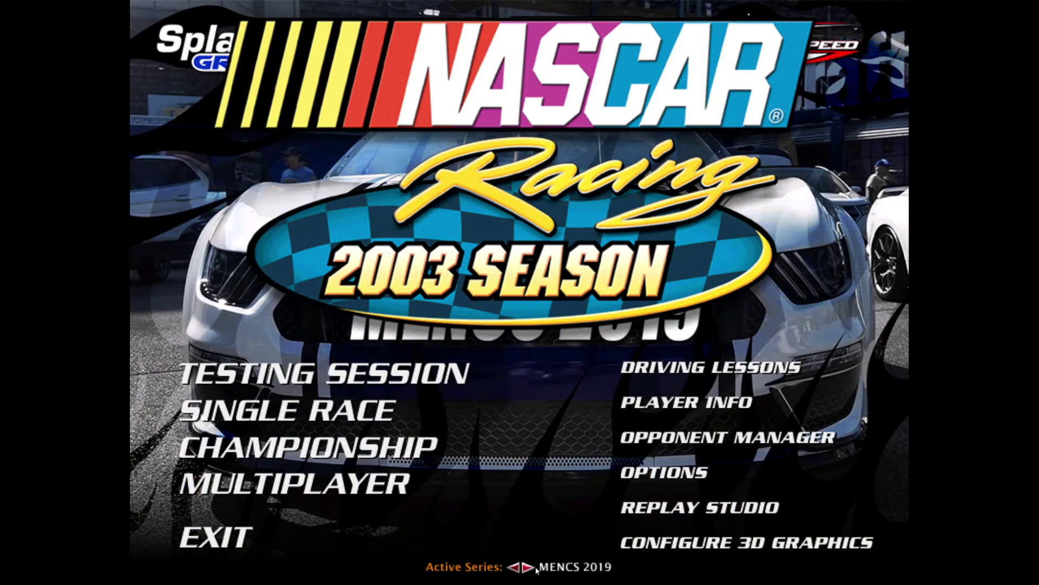
left_click(532, 573)
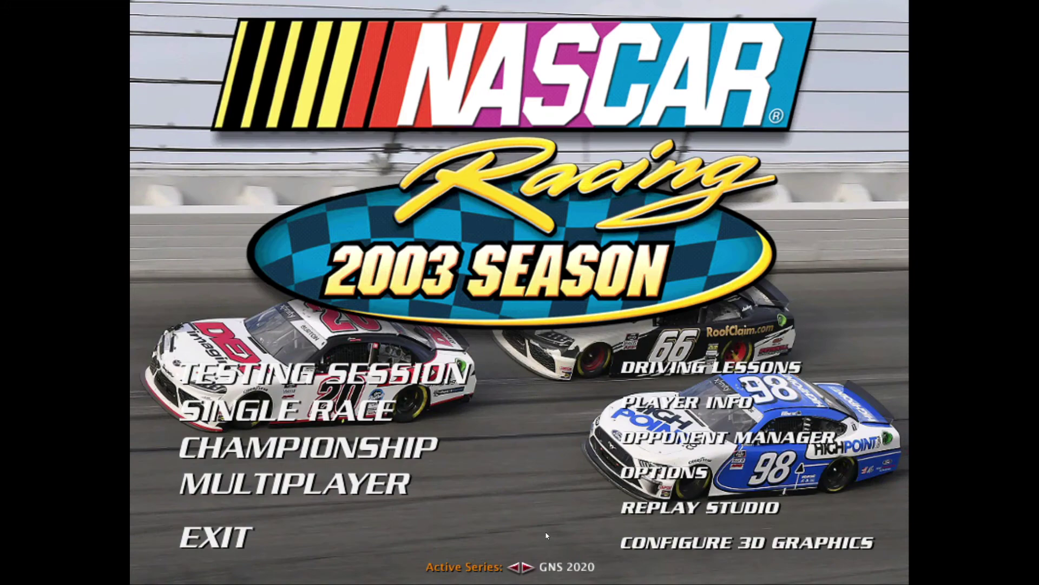
left_click(530, 572)
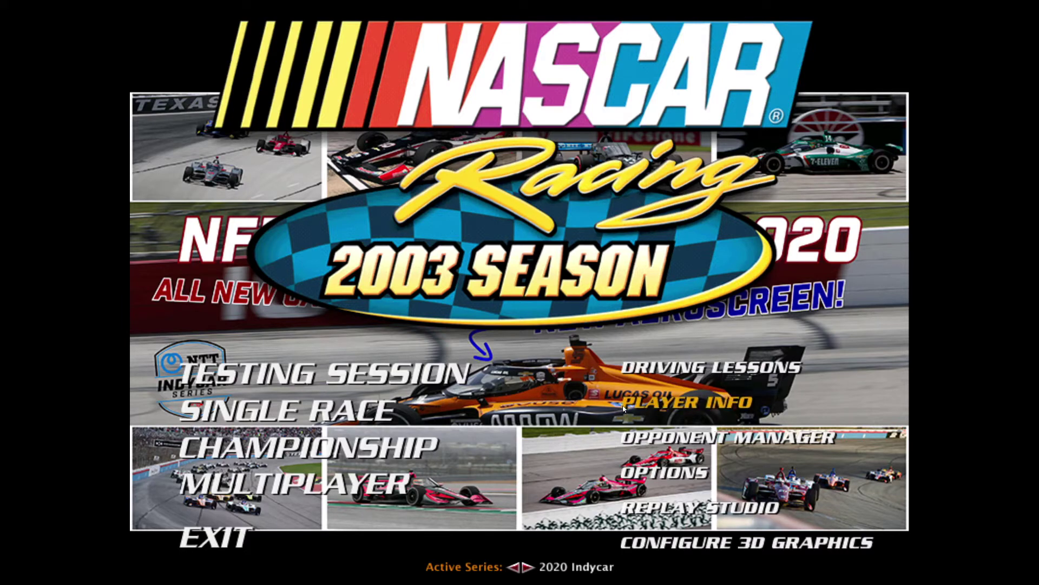
left_click(686, 401)
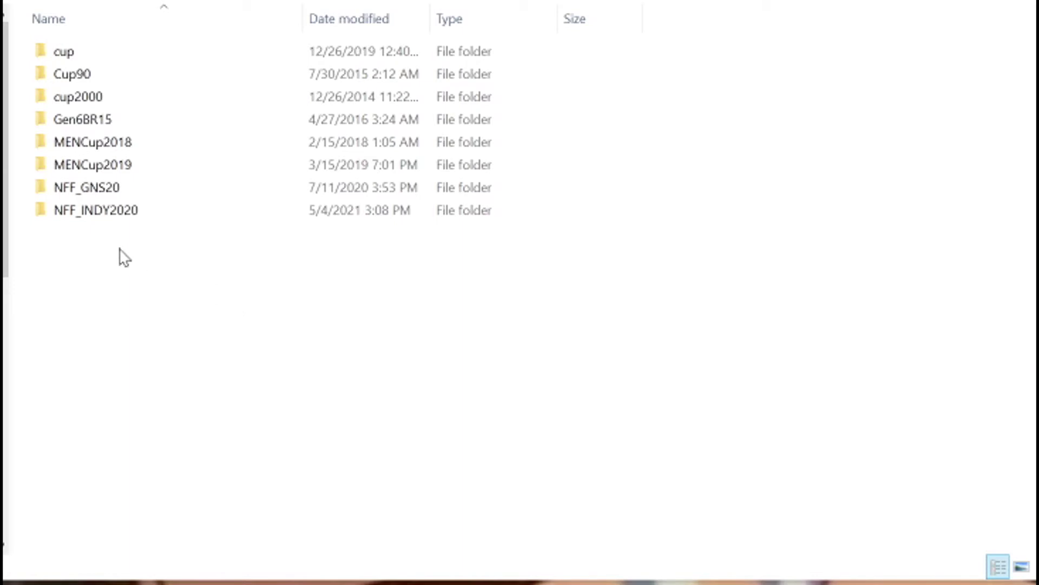
- Delete the NFF_GNS20 series folder
left_click(98, 189)
right_click(97, 189)
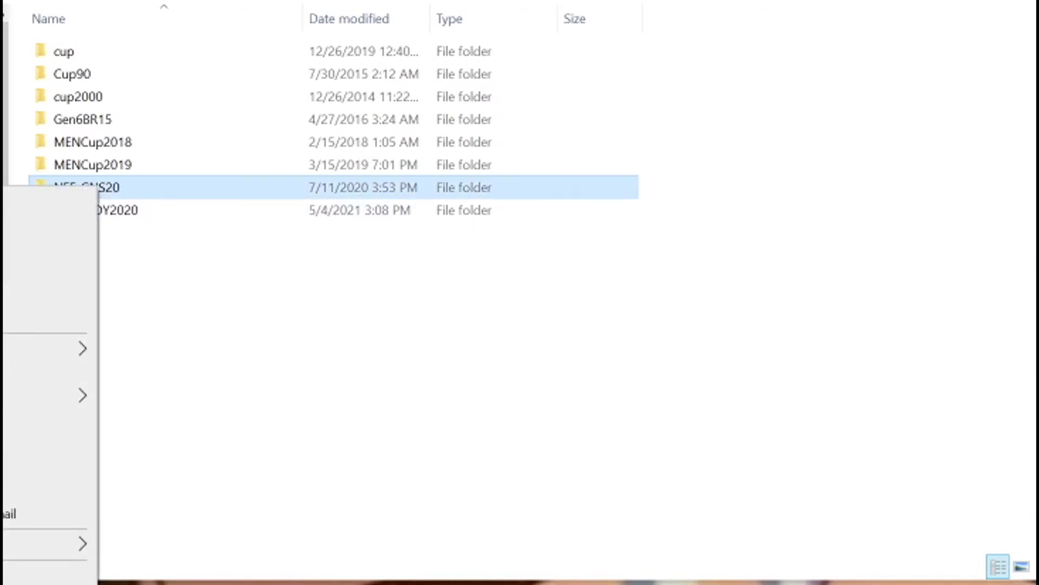
left_click(24, 317)
left_click(703, 323)
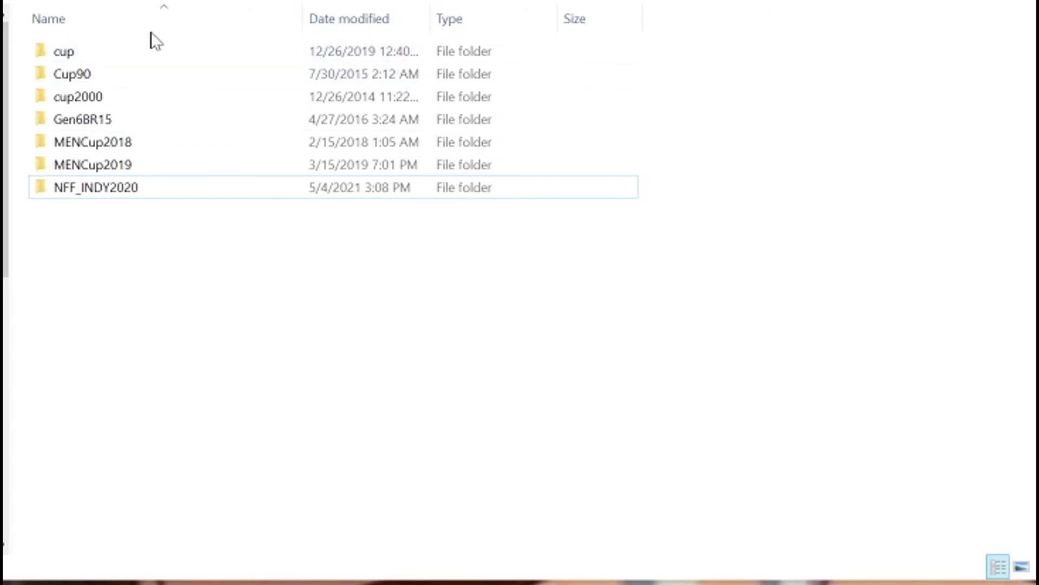
- Check the series folder's properties and reopen the series folder
key("alt+Up")
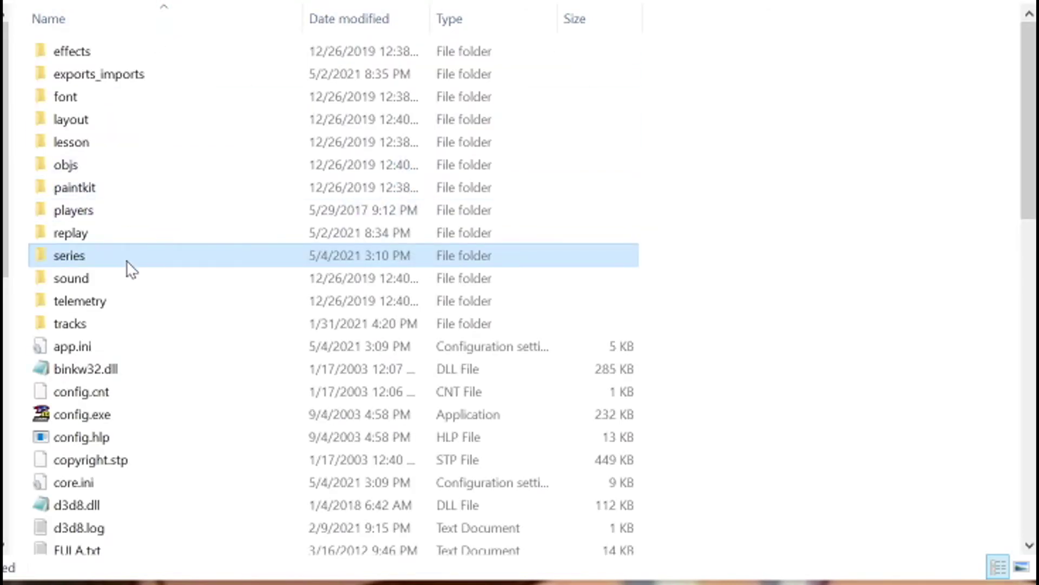
key("alt+Return")
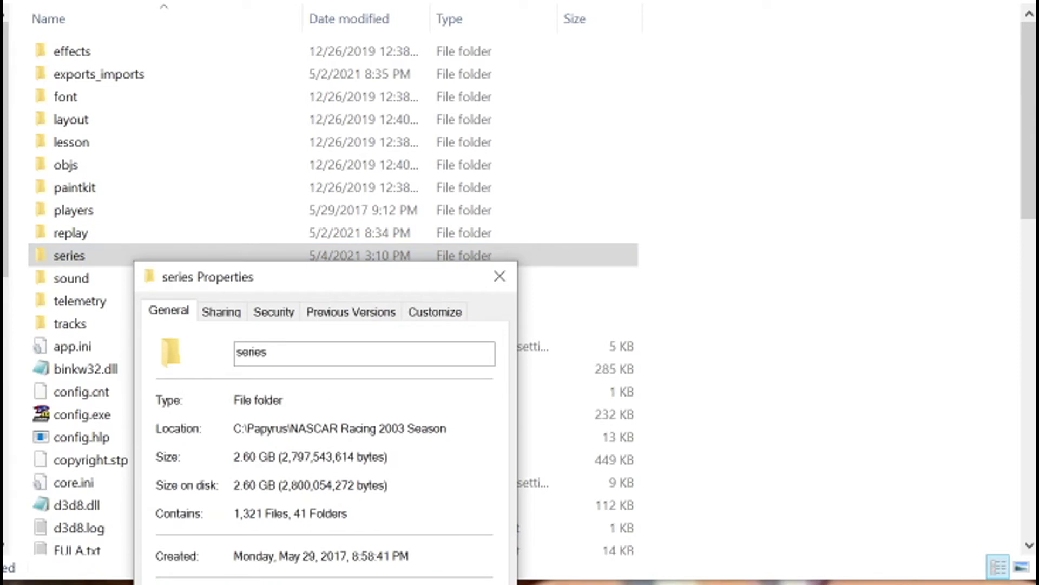
key("Escape")
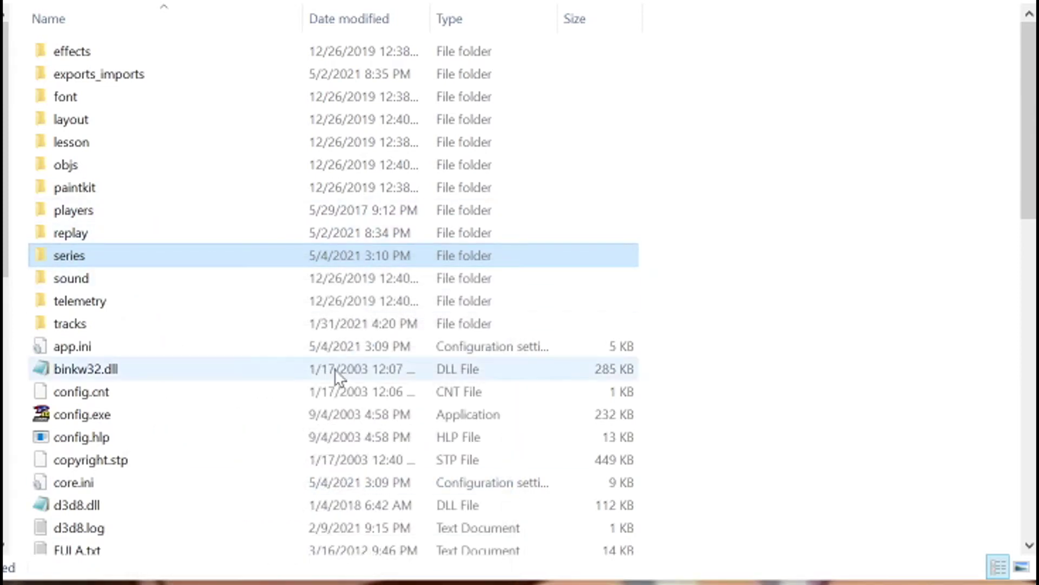
double_click(91, 255)
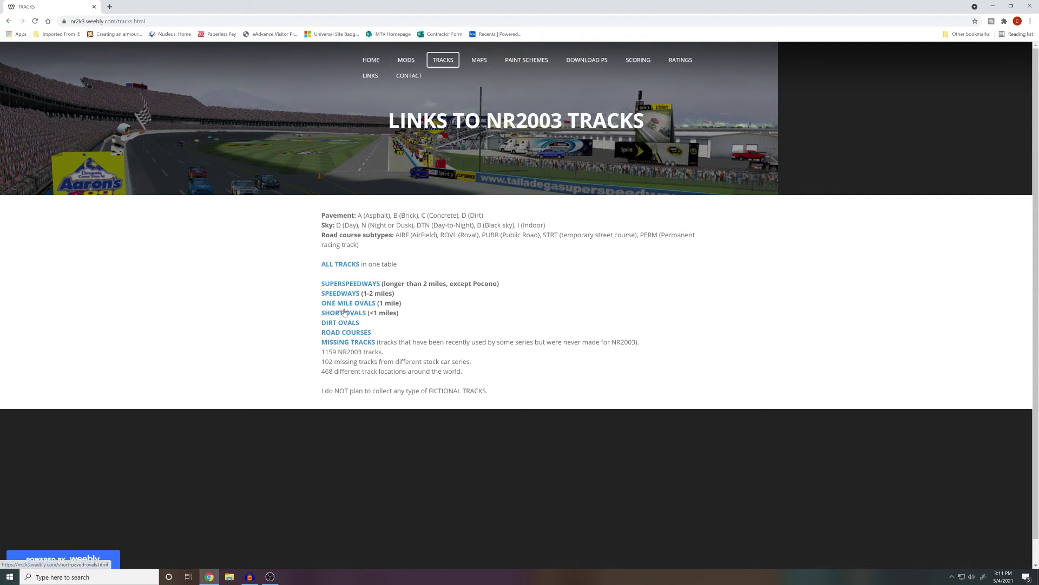
- Open the superspeedways track table, scroll through it, and go back to the categories page
left_click(356, 283)
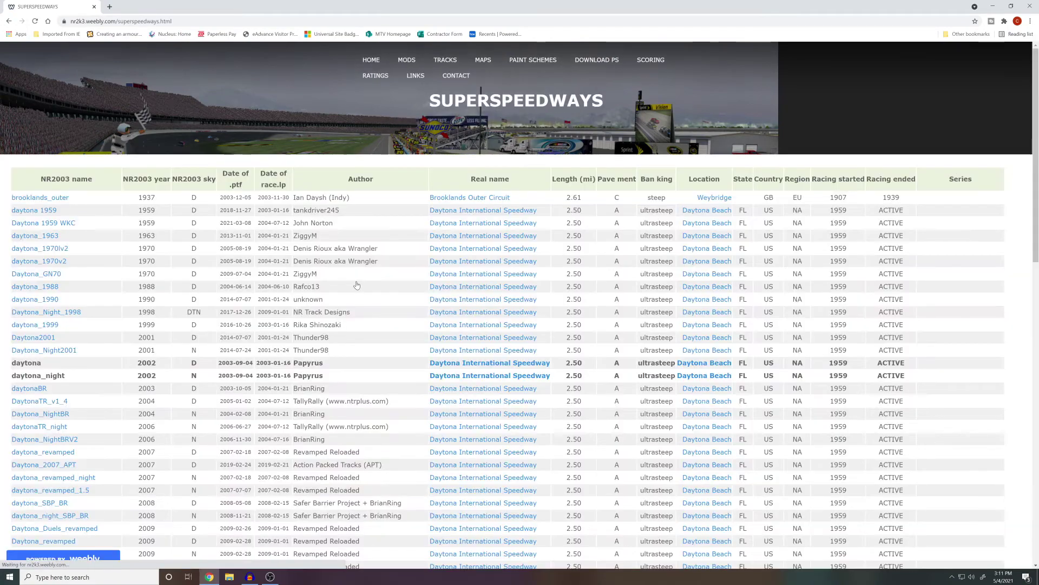
scroll(160, 341, "down", 1)
scroll(159, 341, "down", 3)
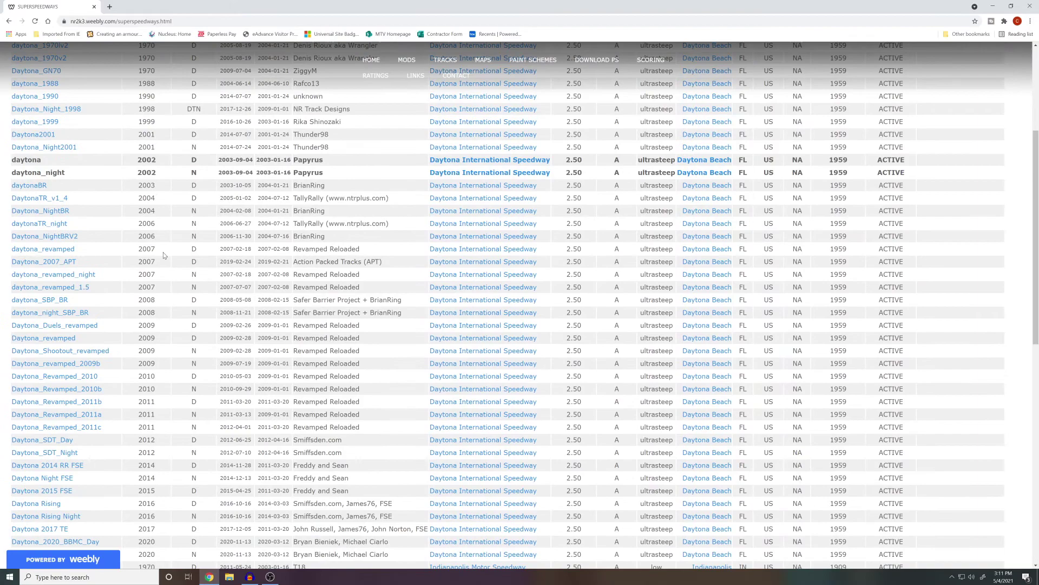
scroll(106, 391, "down", 3)
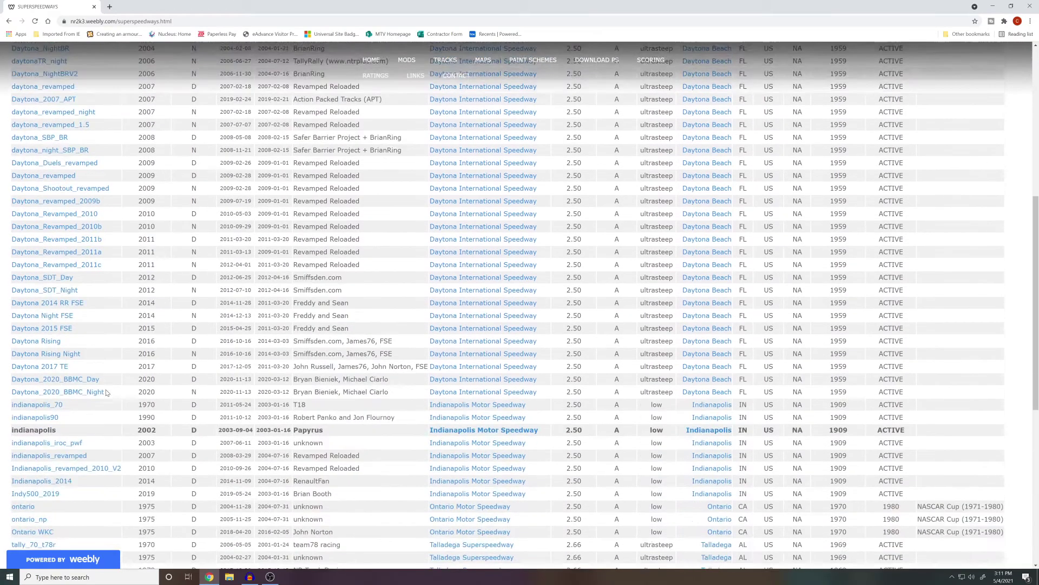
scroll(105, 393, "down", 2)
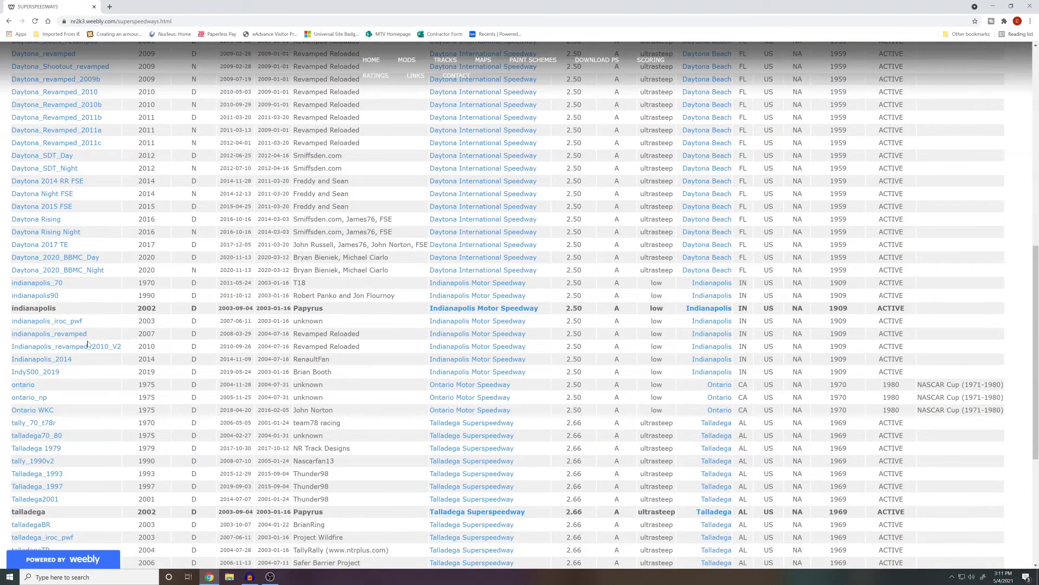
scroll(88, 344, "down", 5)
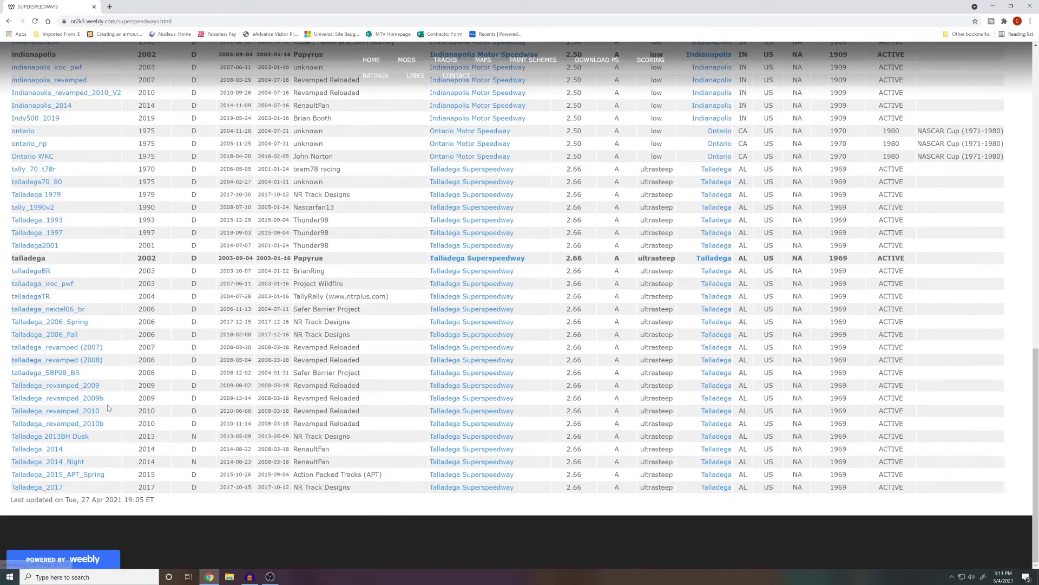
scroll(107, 408, "up", 10)
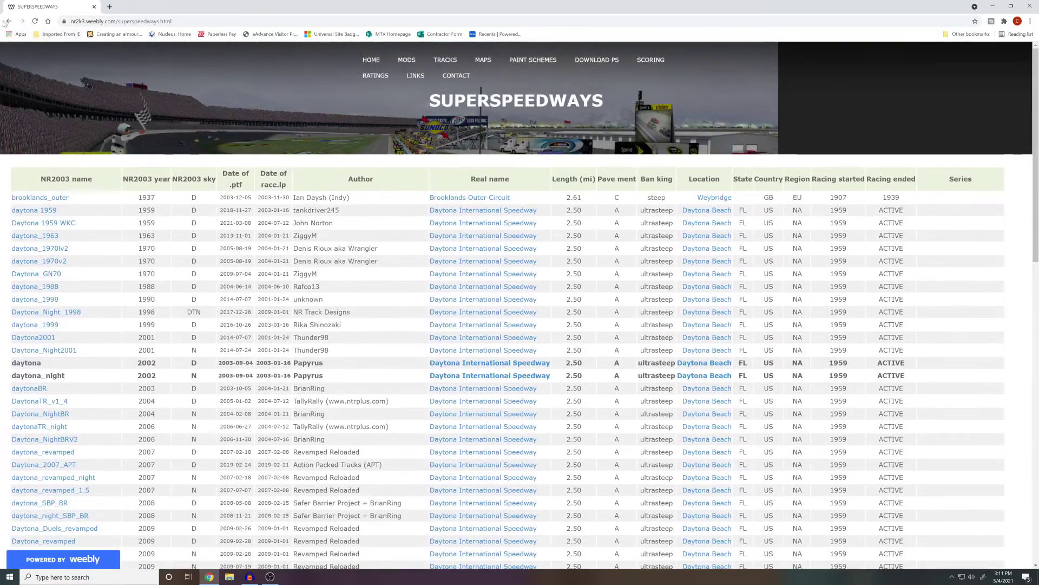
left_click(9, 22)
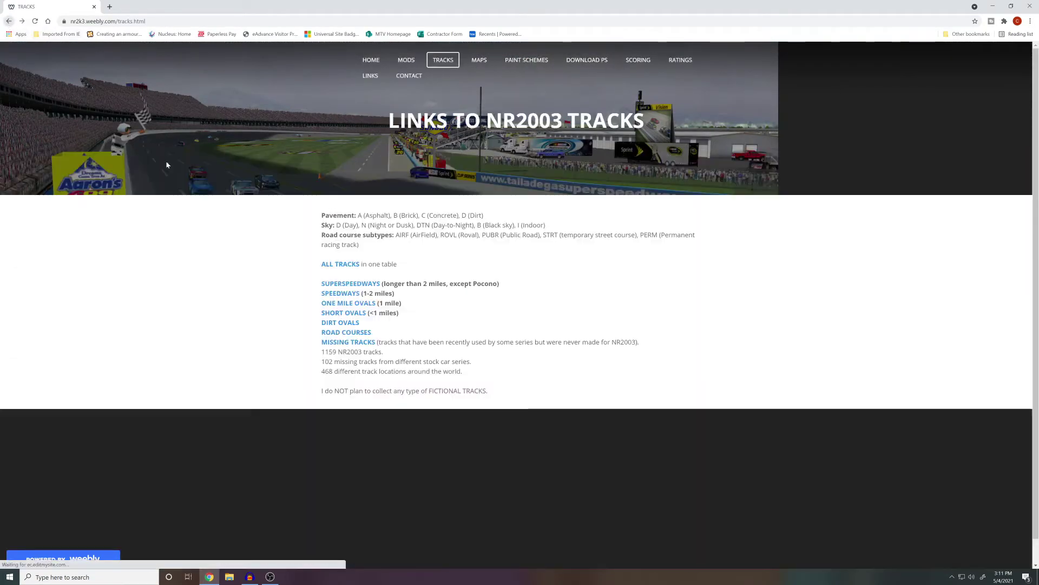
- Download Bakersfield_69.zip from the Delta Sim Racing GN63 dirt ovals track list
left_click(342, 322)
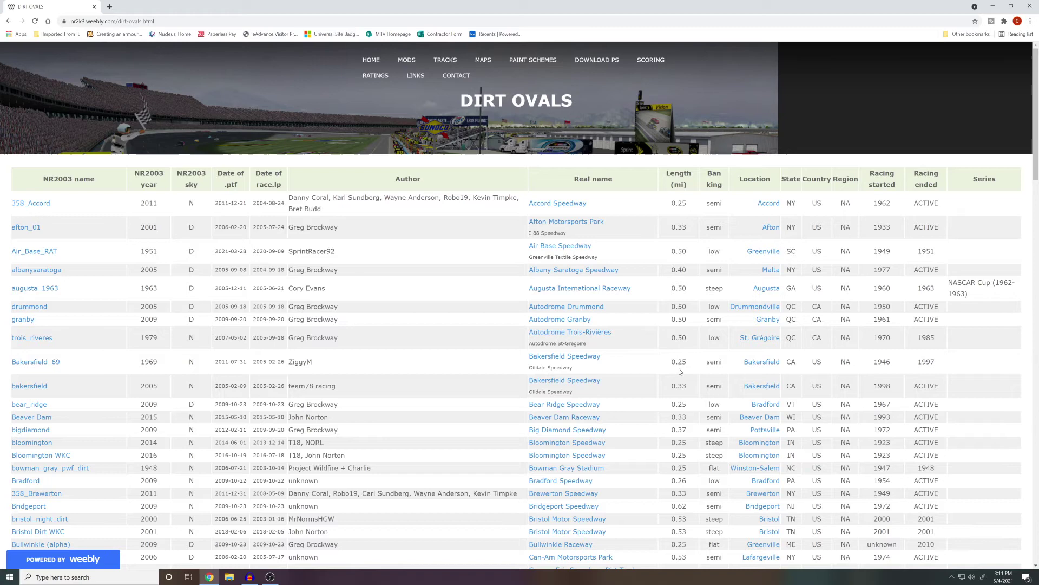
middle_click(40, 363)
left_click(156, 10)
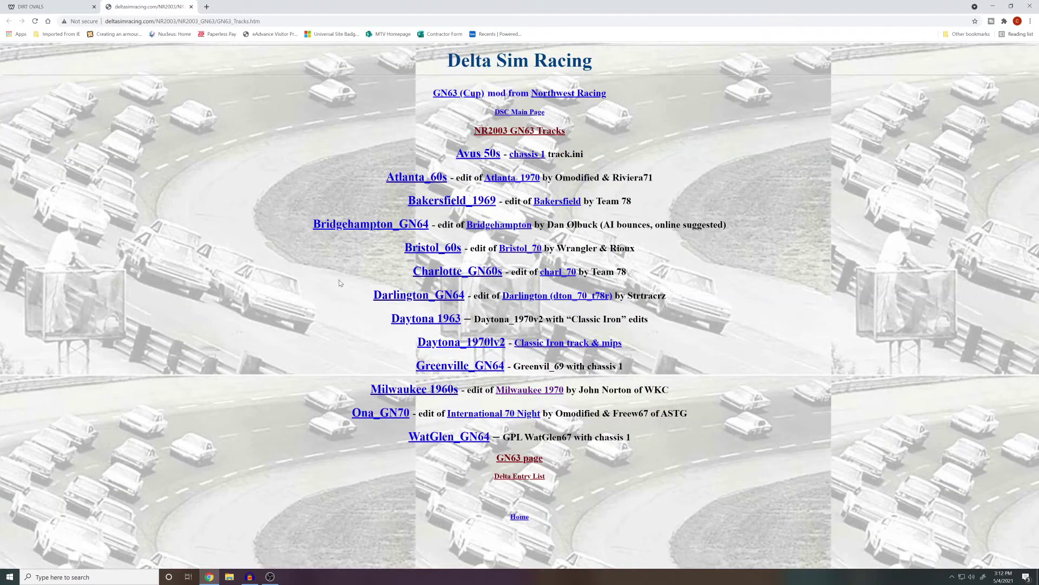
left_click(460, 201)
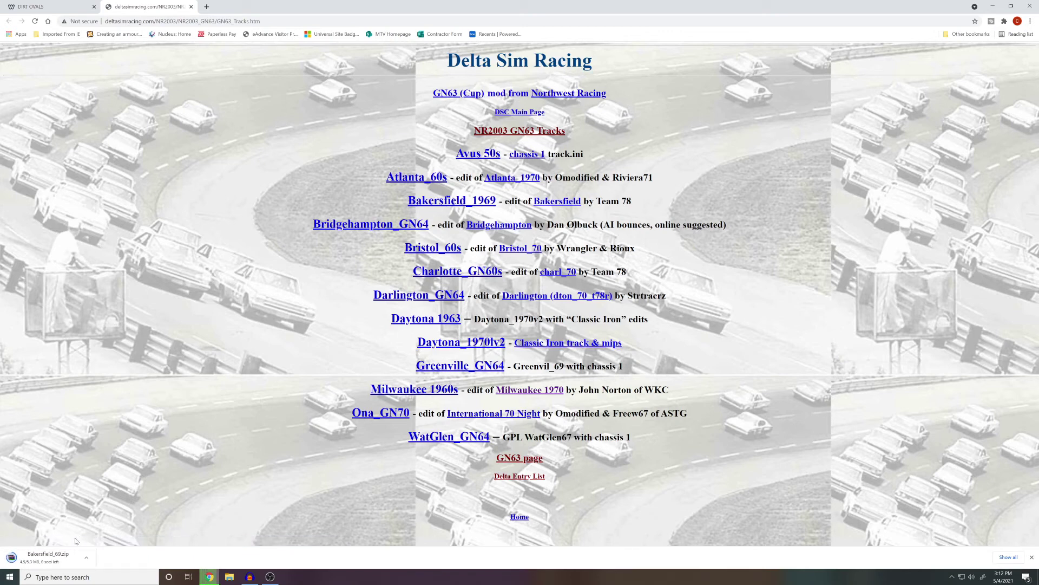
- Extract the Bakersfield_69 folder from Bakersfield_69.zip to the desktop, dismissing WinRAR's license reminder
left_click(53, 558)
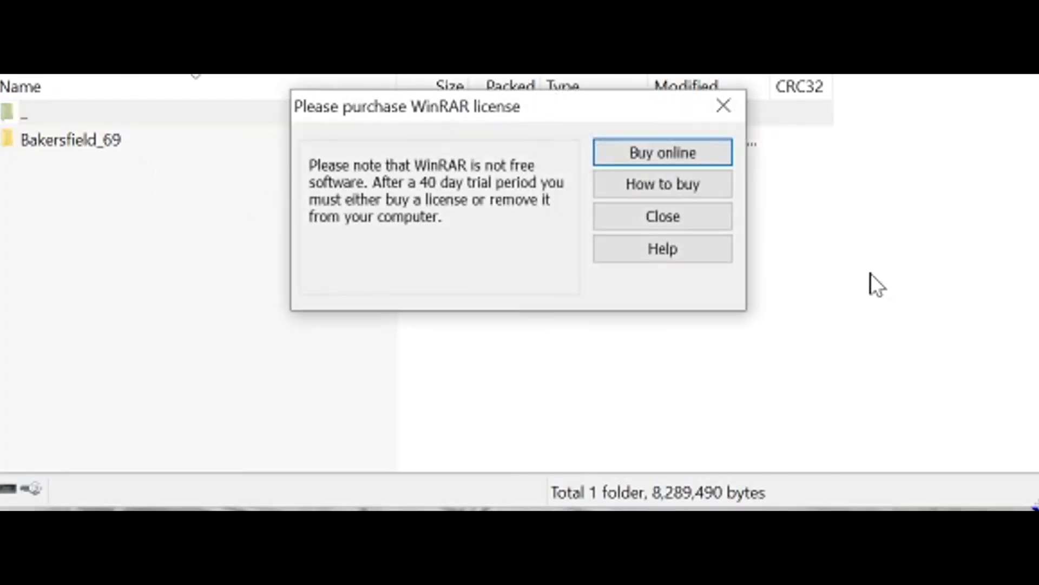
left_click(682, 218)
left_click(139, 146)
key("alt+e")
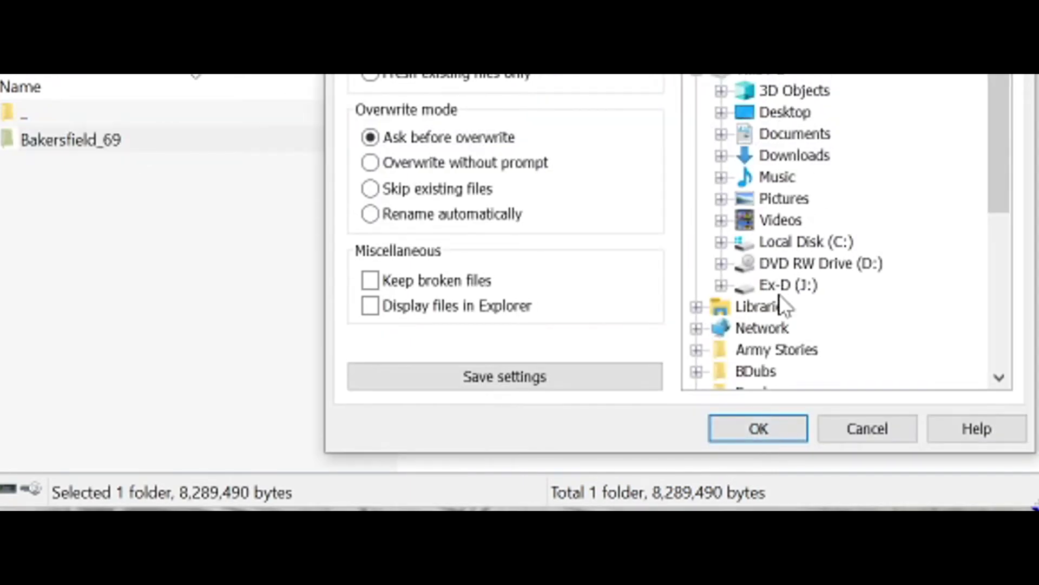
left_click(757, 428)
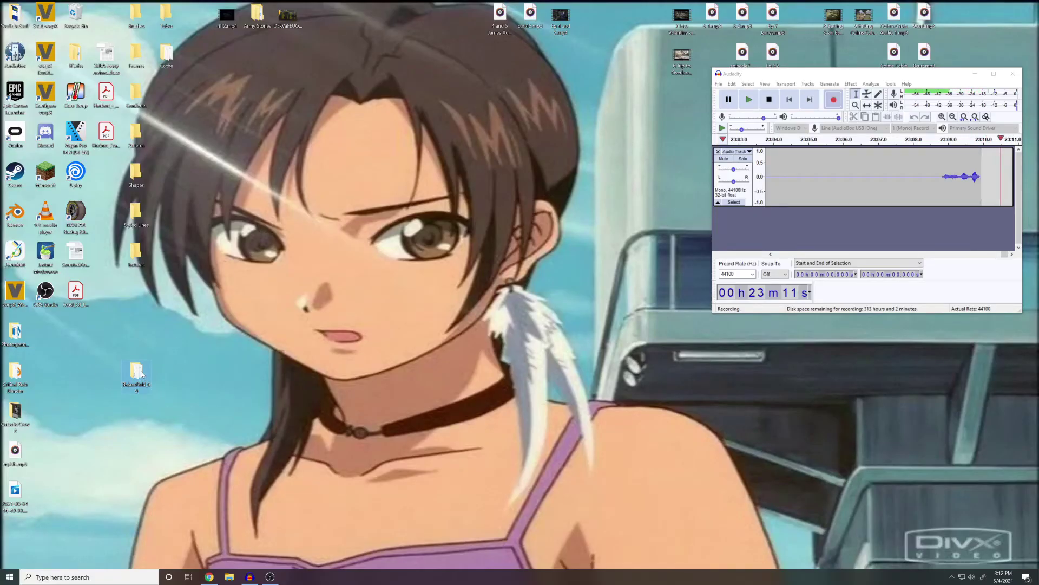
- Open the desktop Bakersfield_69 folder to view its .DAT and track.ini files
double_click(138, 373)
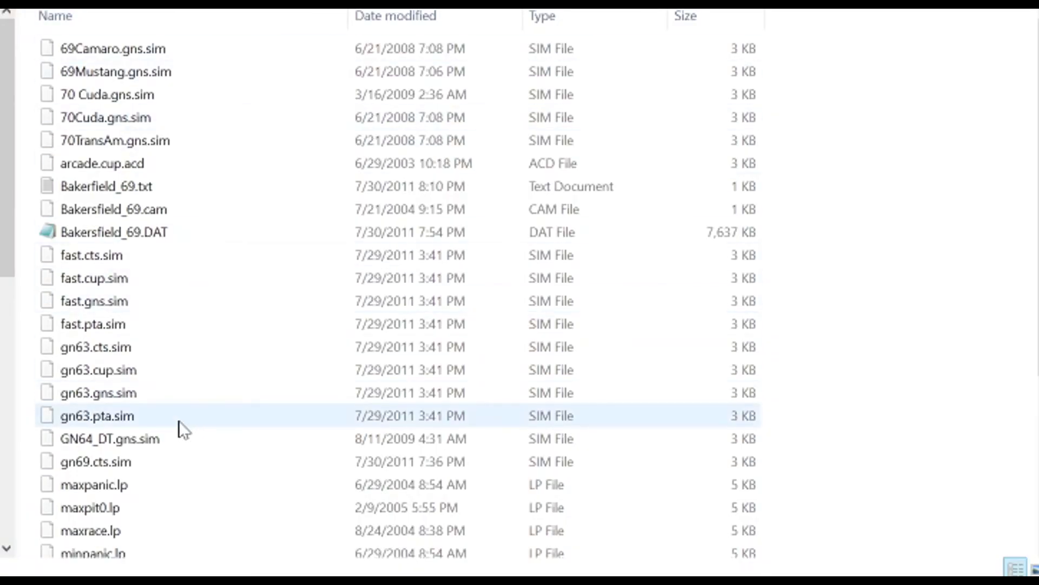
scroll(193, 434, "down", 3)
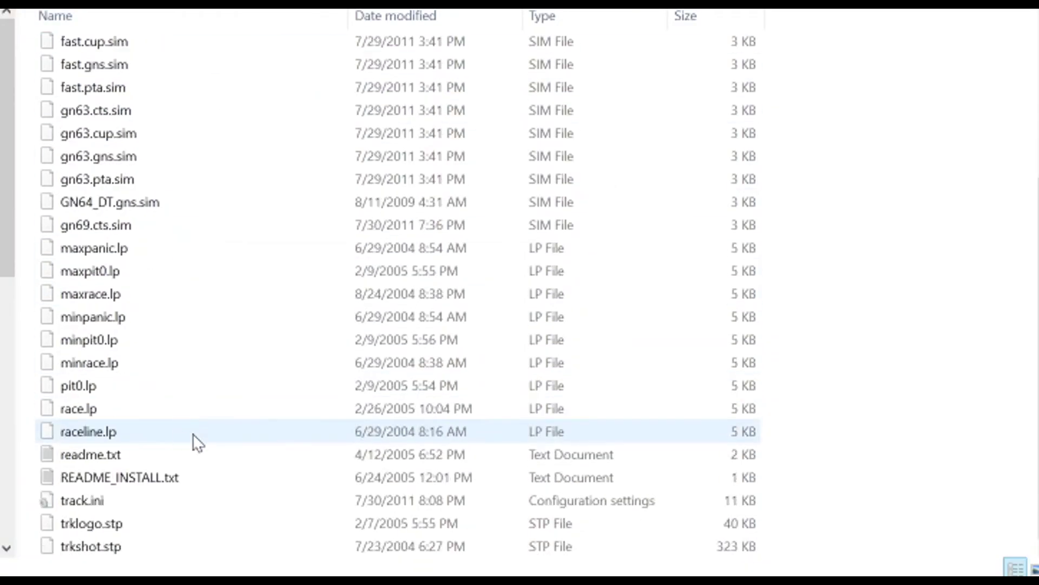
scroll(220, 336, "up", 3)
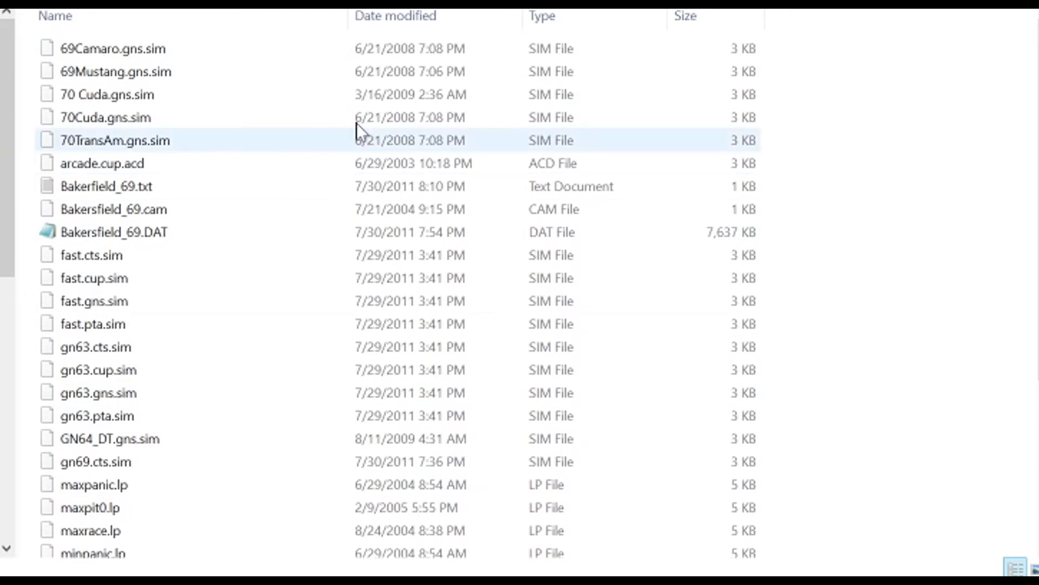
scroll(363, 498, "down", 1)
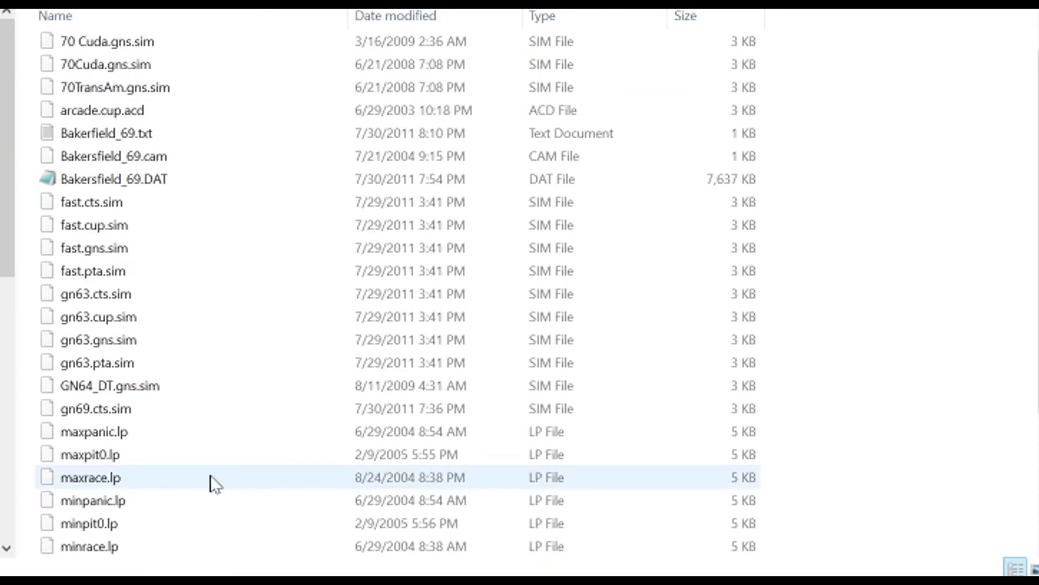
scroll(211, 483, "down", 2)
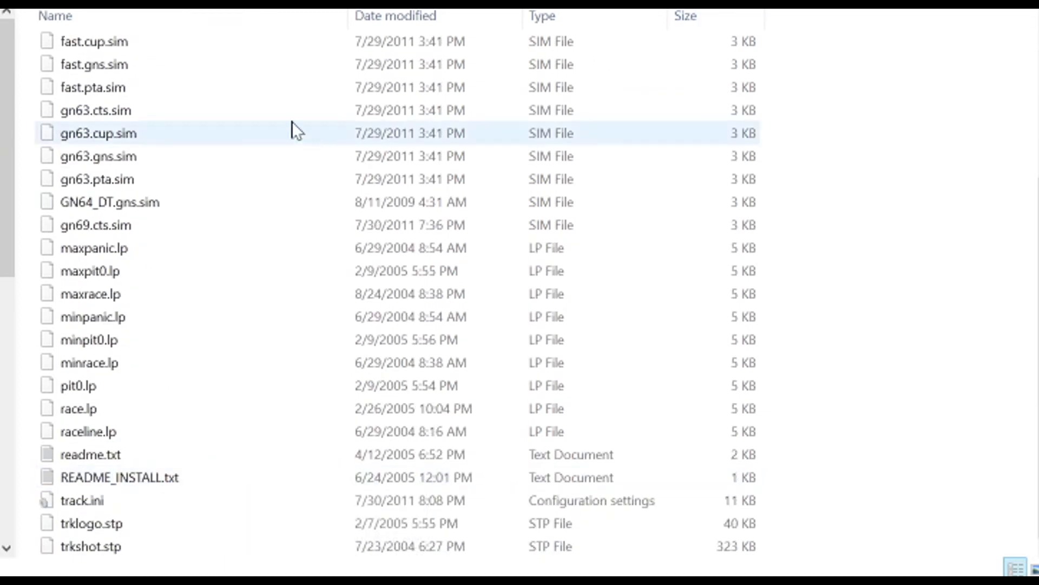
scroll(225, 86, "up", 3)
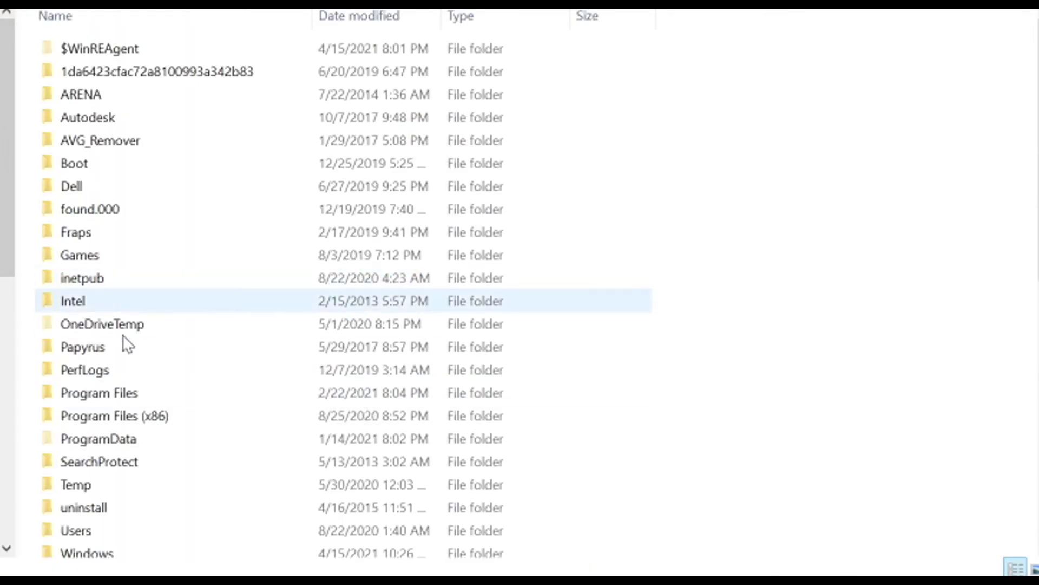
- Move Bakersfield_69 into C:\Papyrus\NASCAR Racing 2003 Season\tracks
double_click(148, 346)
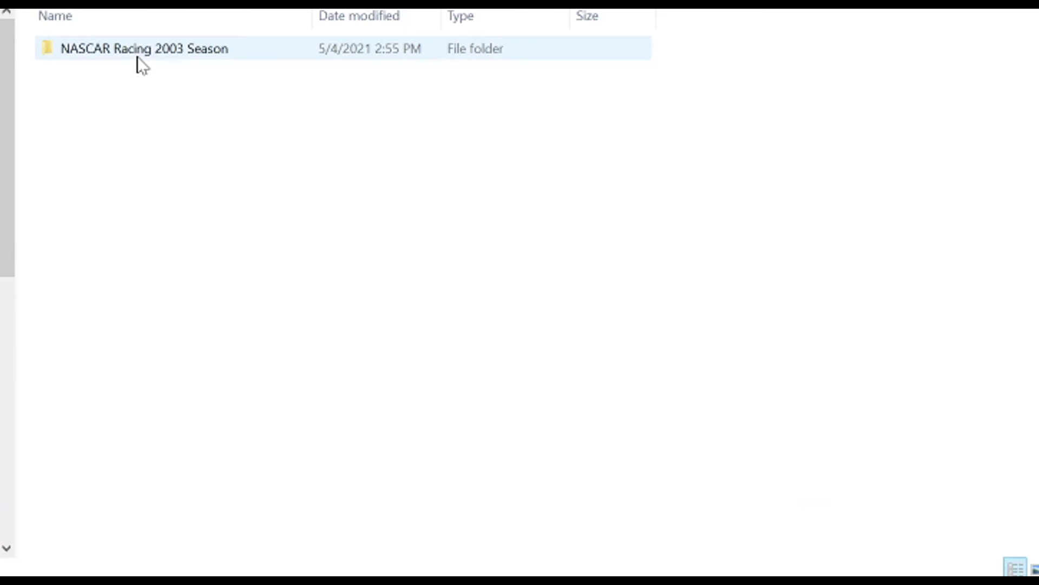
double_click(138, 51)
double_click(78, 323)
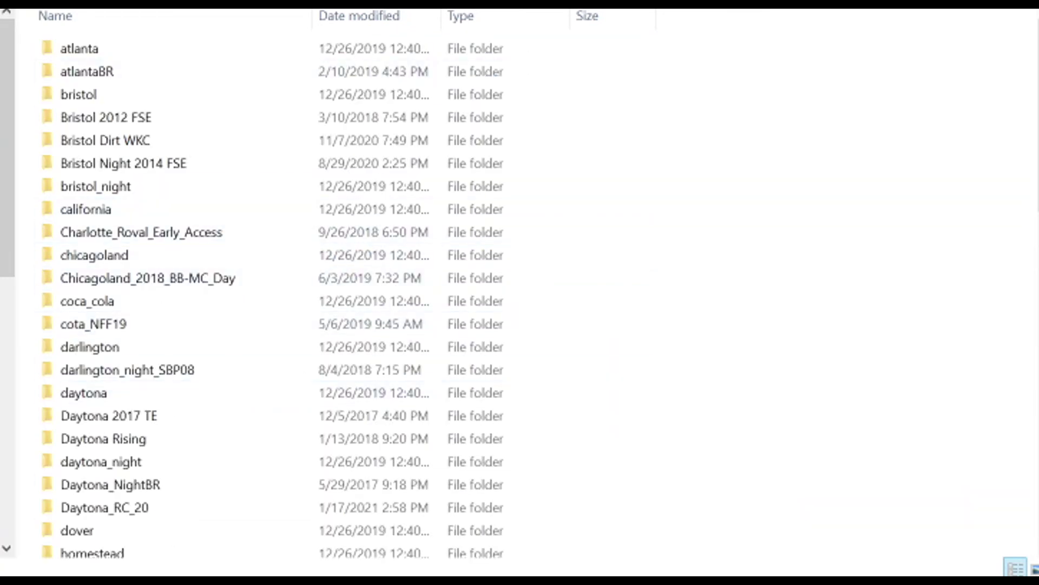
left_click_drag(354, 414, 836, 342)
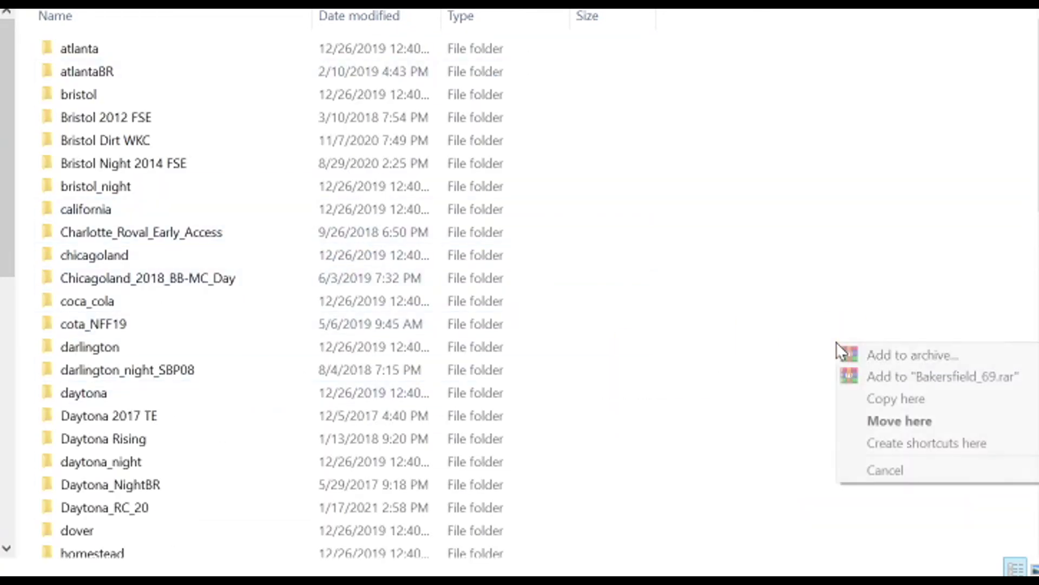
left_click(901, 422)
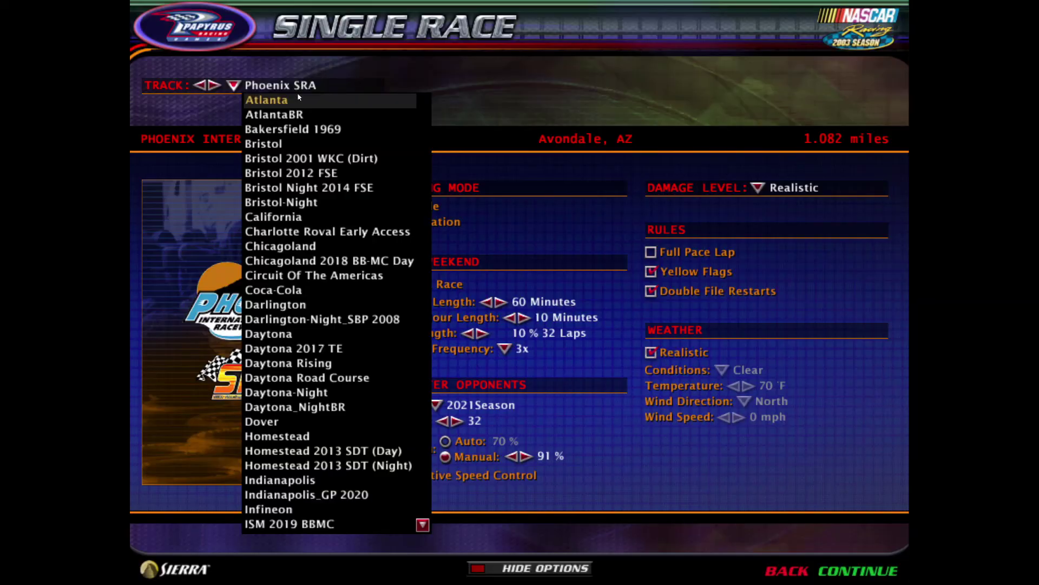
- Select Bakersfield 1969 in the Single Race track dropdown and continue to the race weekend
left_click(291, 132)
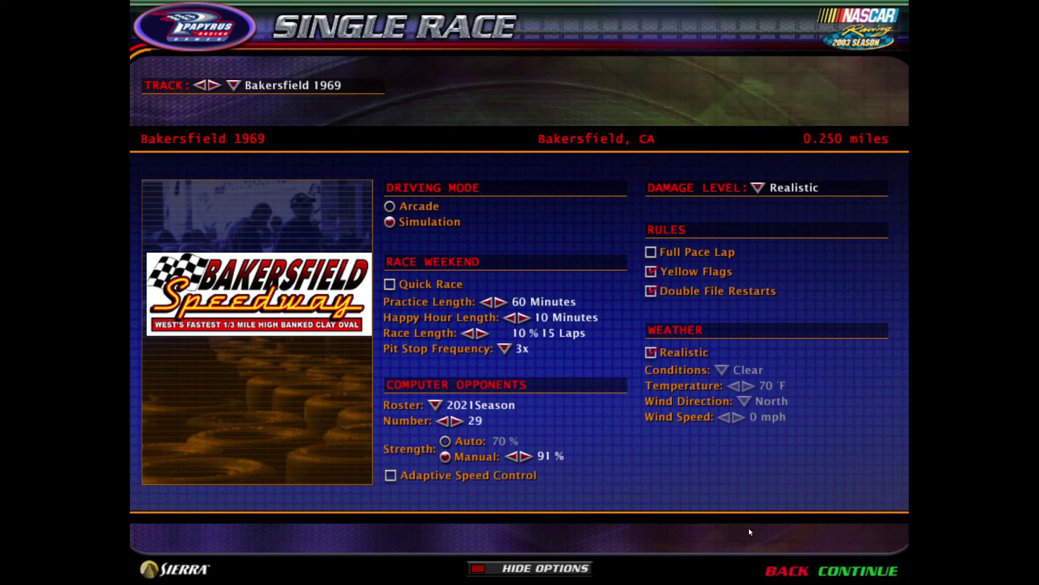
left_click(852, 572)
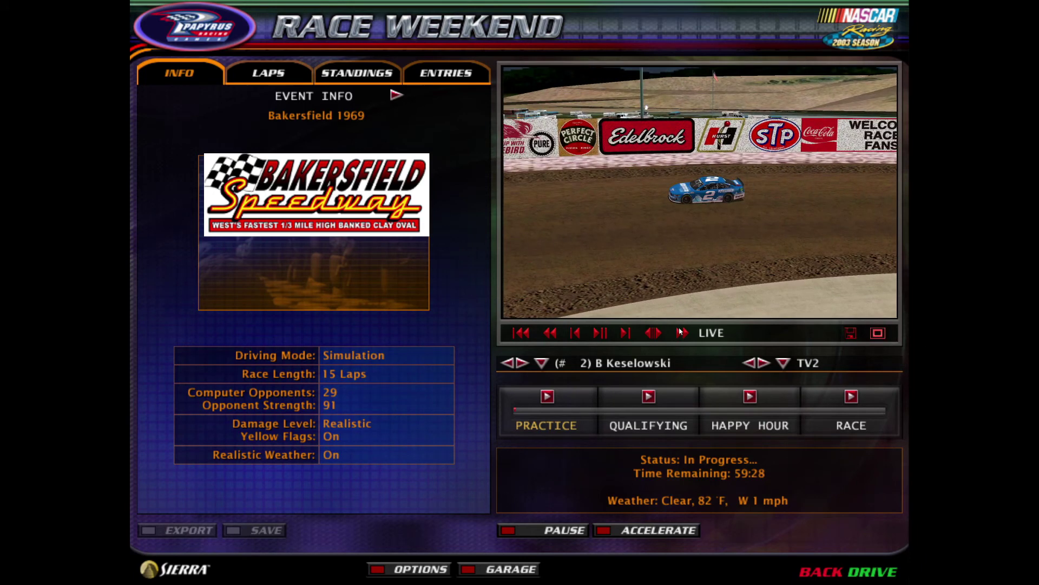
- Expand the live Bakersfield practice TV view to full screen
key("Return")
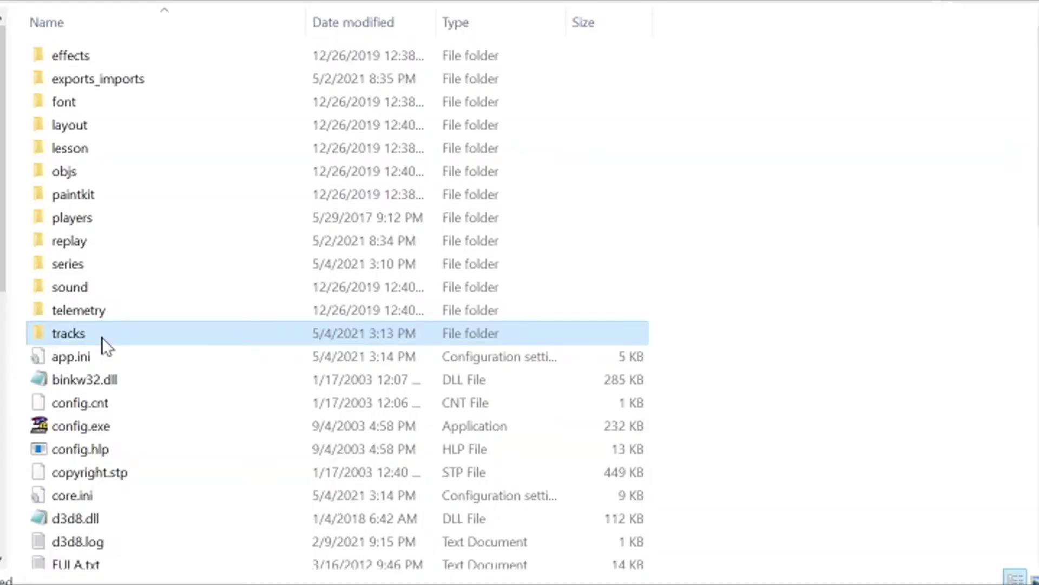
- Delete Bakersfield_69 from the game's tracks folder, then open the series folder listing the car mods
double_click(102, 337)
left_click(154, 101)
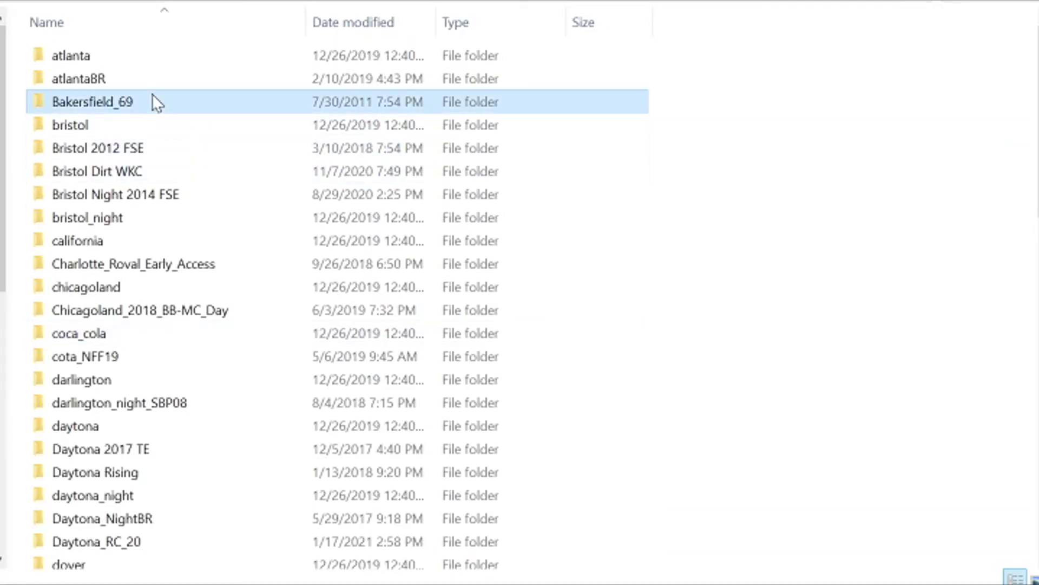
key("Delete")
left_click(717, 327)
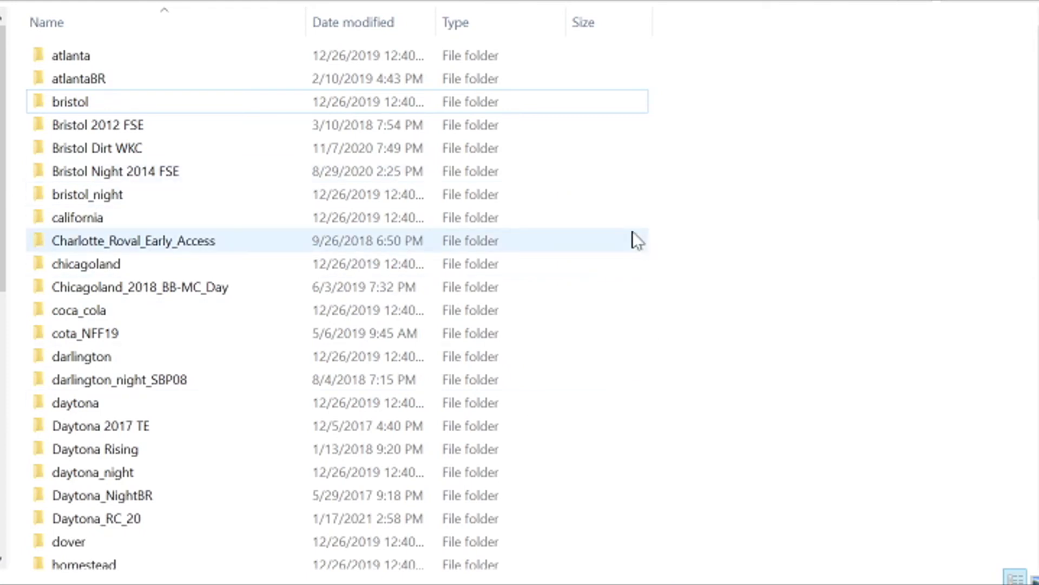
key("alt+Up")
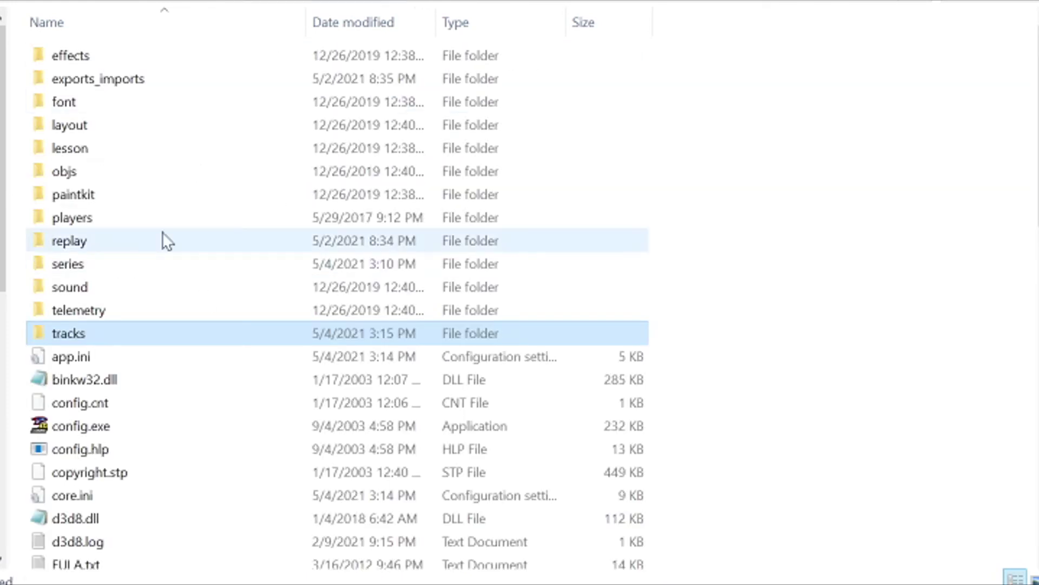
double_click(106, 267)
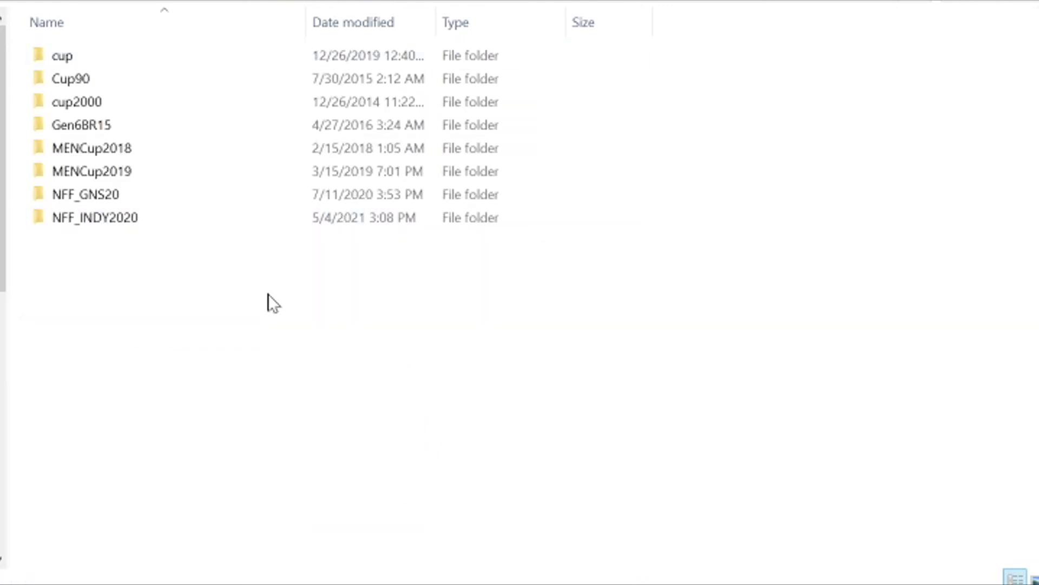